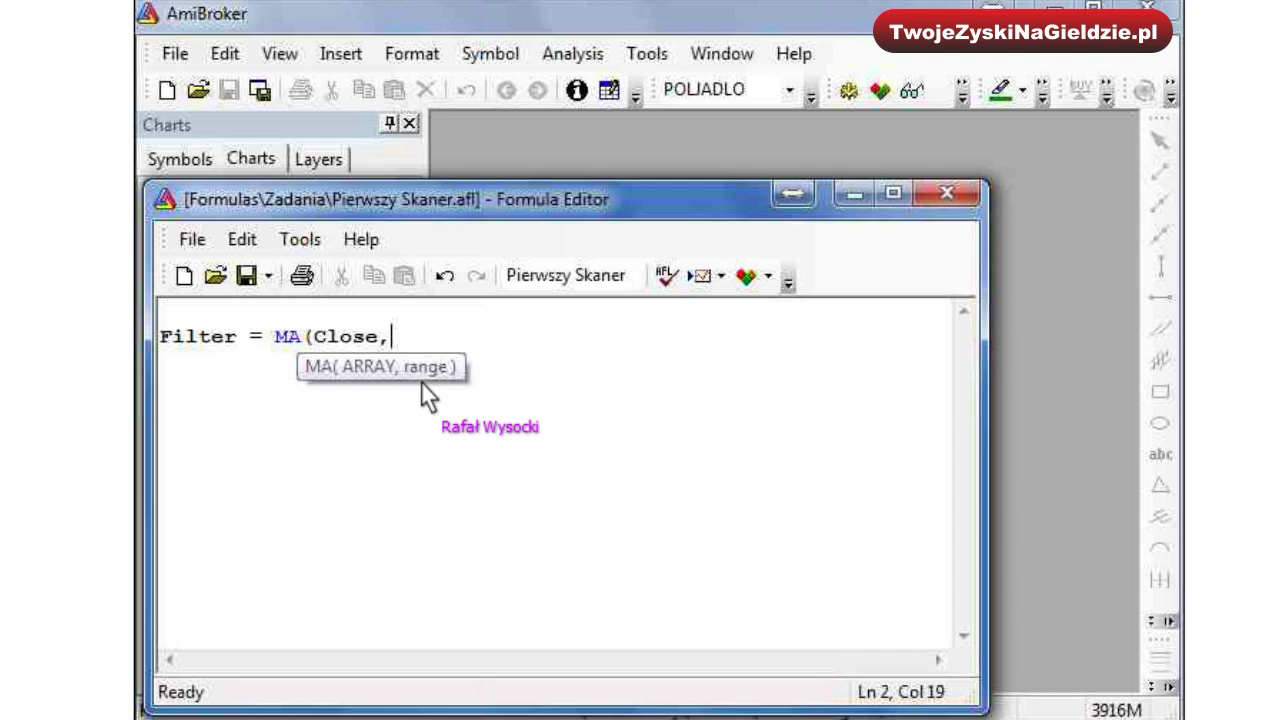
Step: Complete the filter formula as MA(Close,21)>MA(Close,55); and save the Pierwszy Skaner formula file
text(21))
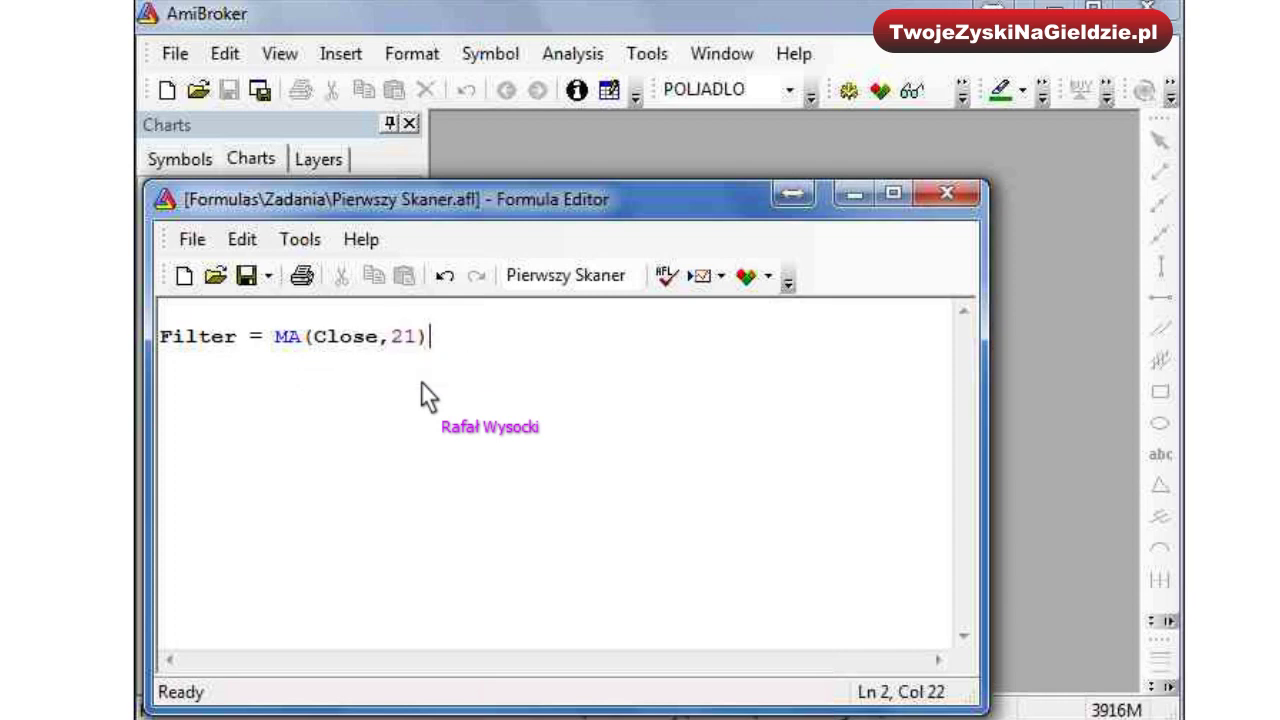
text(>)
text(MA)
text((Close)
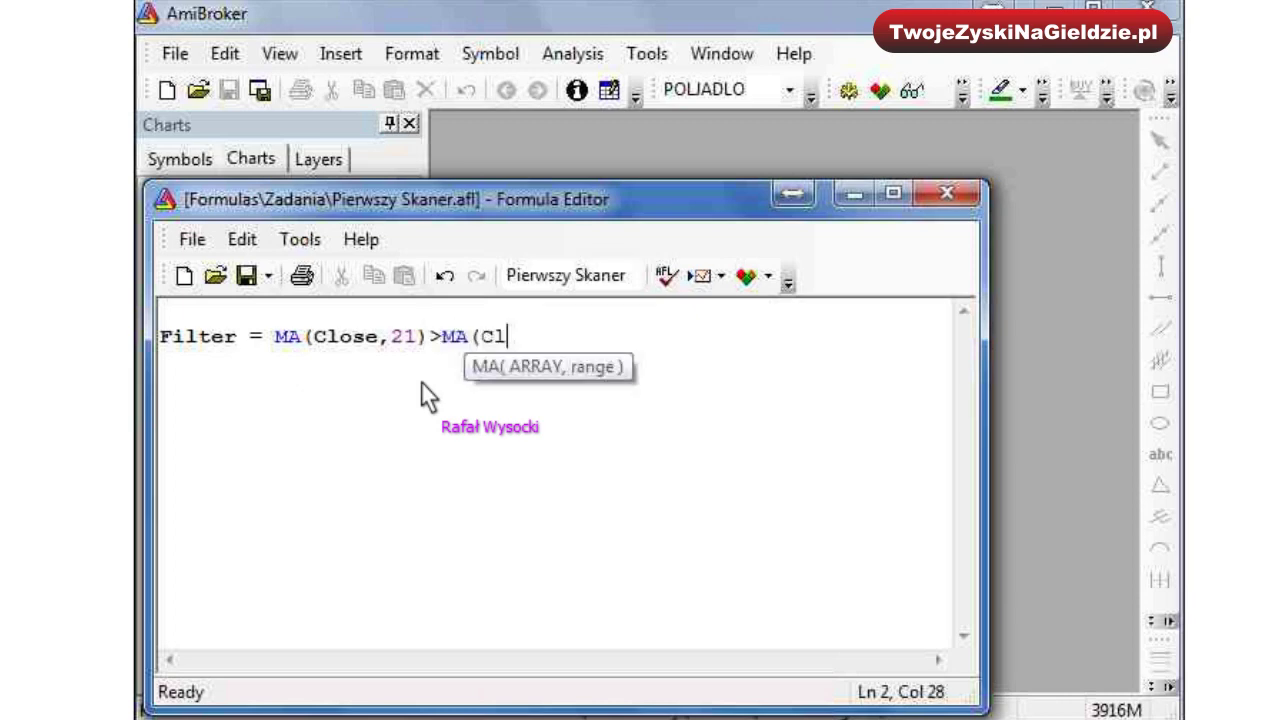
text(,55)
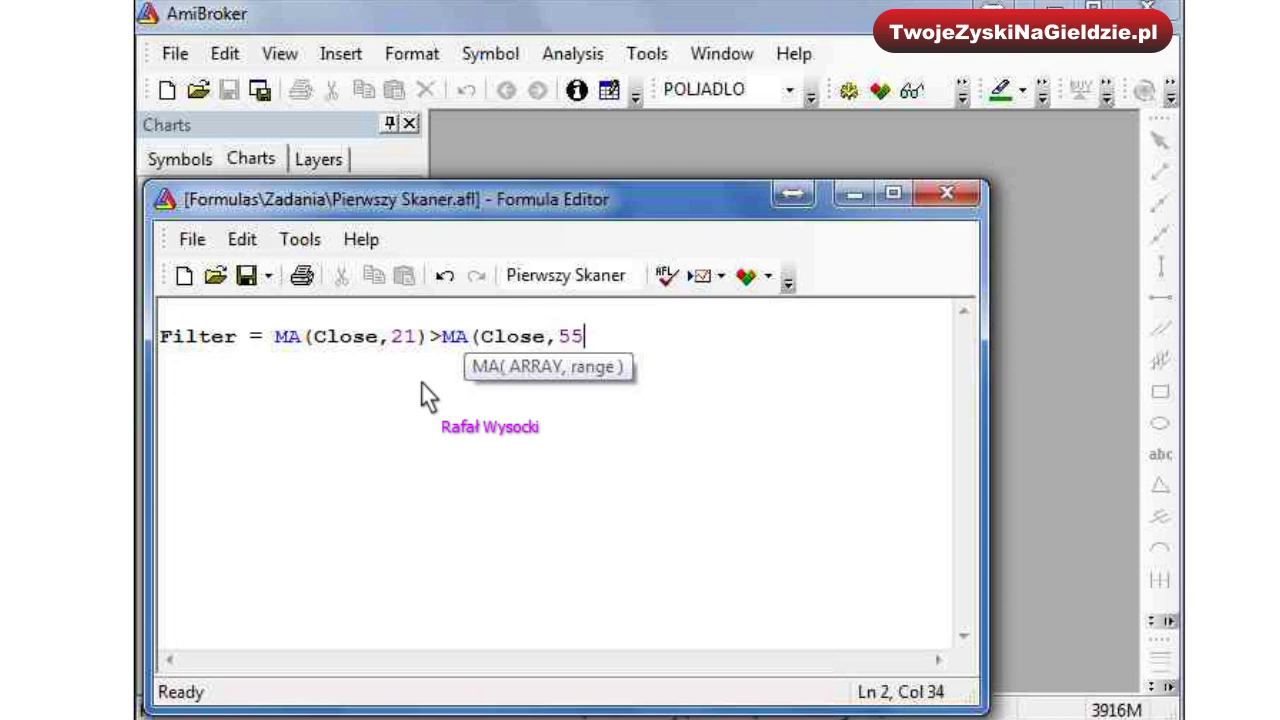
text();)
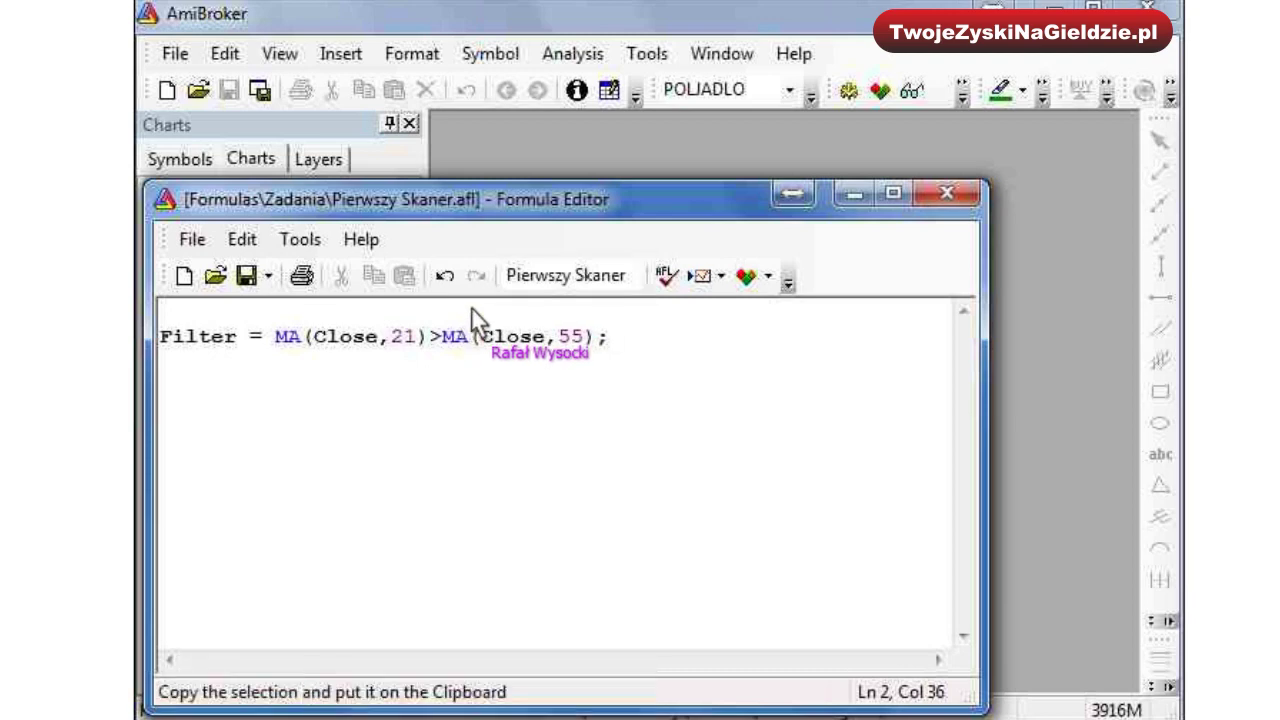
click(252, 283)
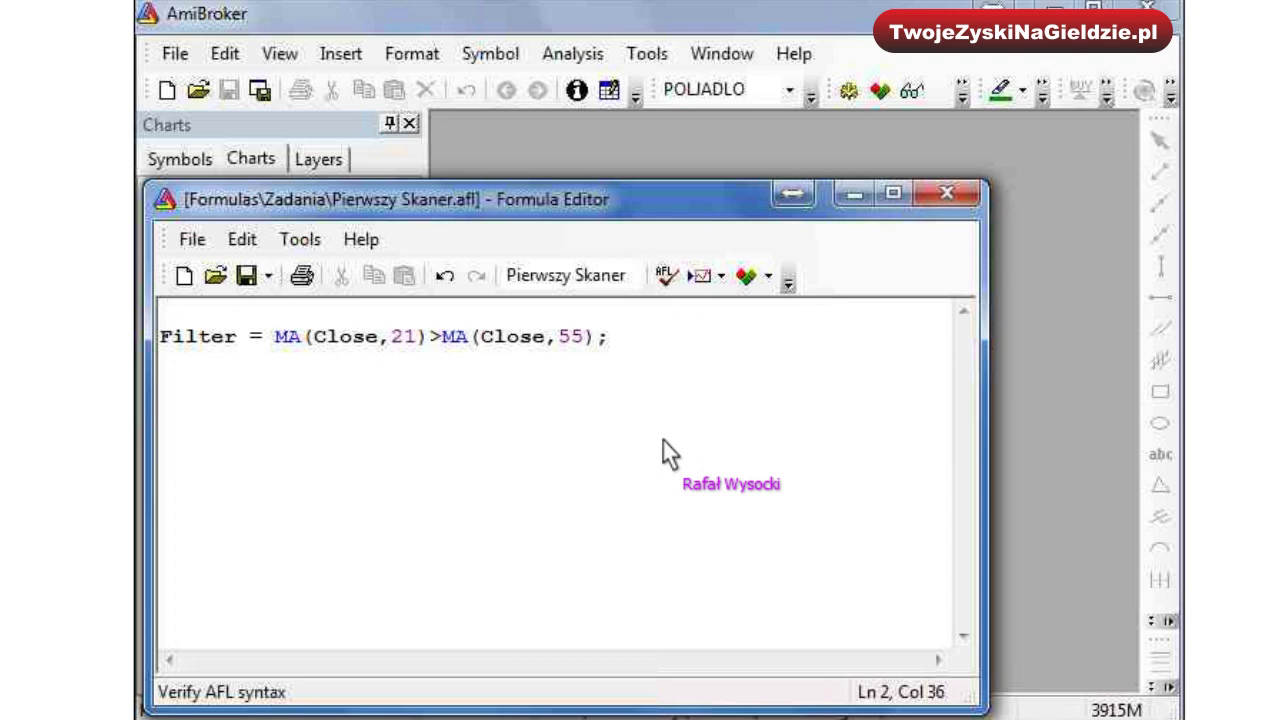
Step: Send the formula to a new analysis, minimize the Formula Editor and maximize the analysis window
click(746, 279)
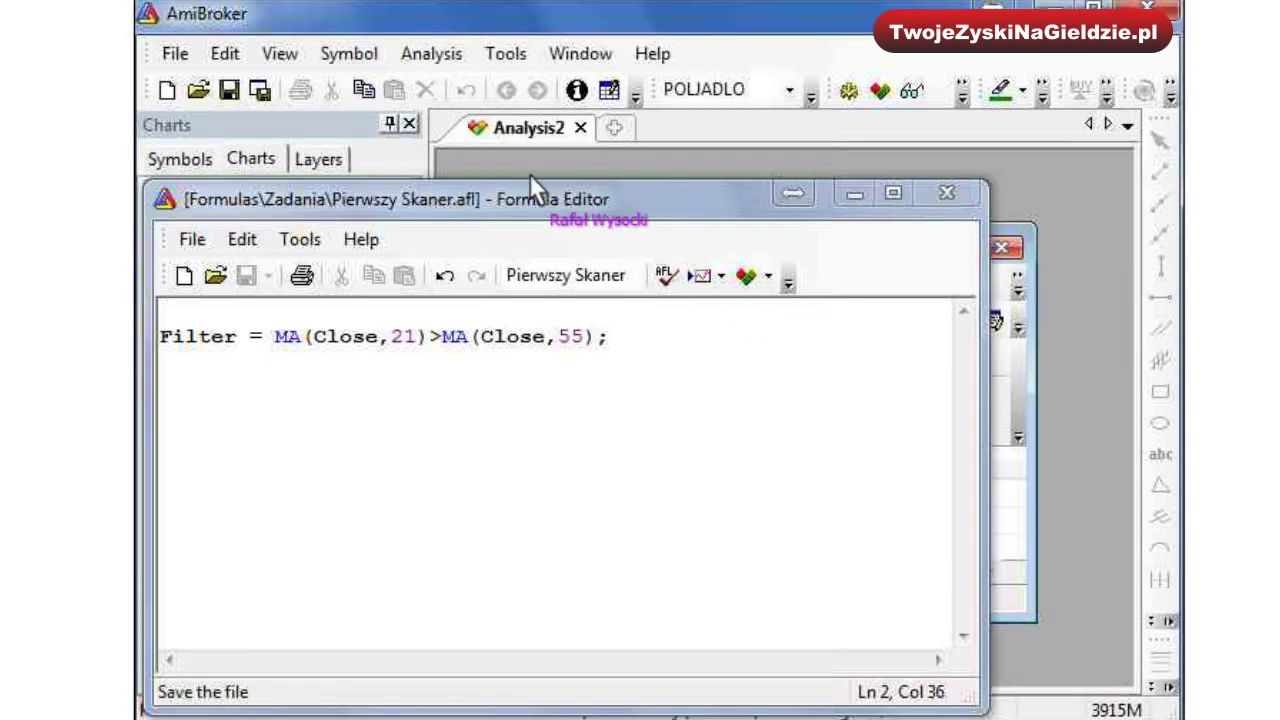
click(869, 203)
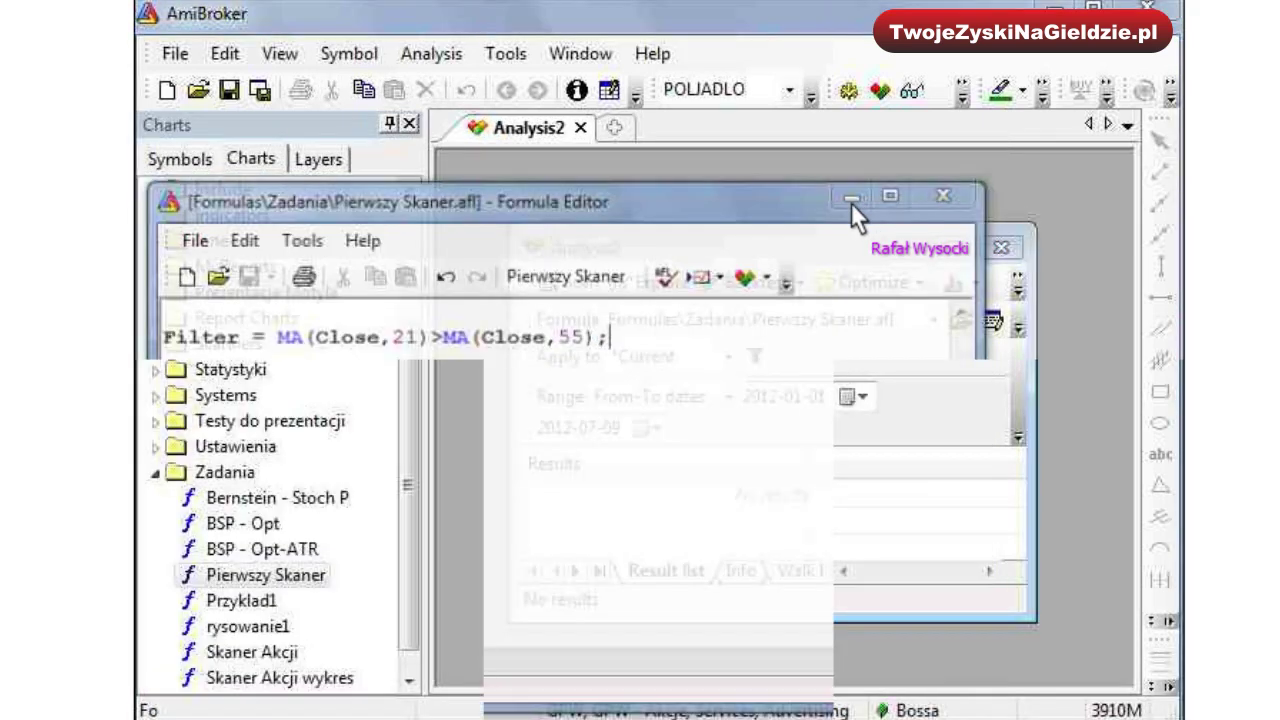
double_click(832, 239)
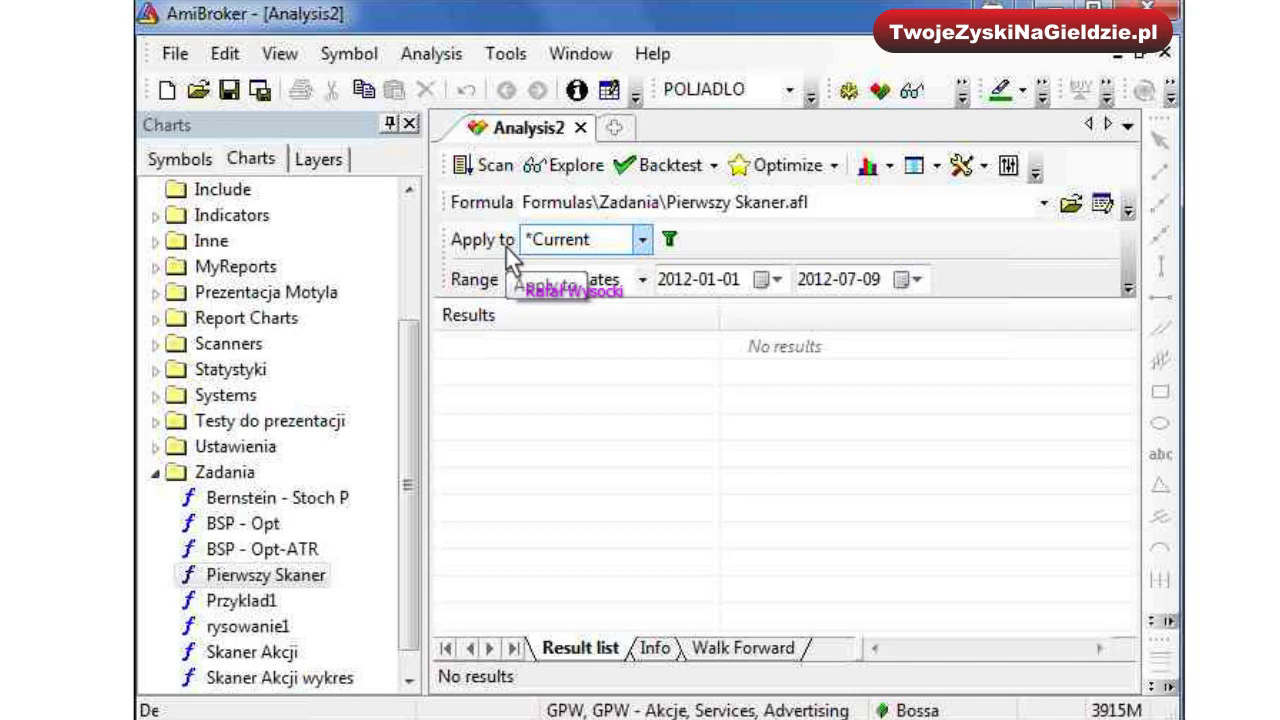
Step: Apply the analysis to all symbols and set its range to 1 recent bar
click(564, 240)
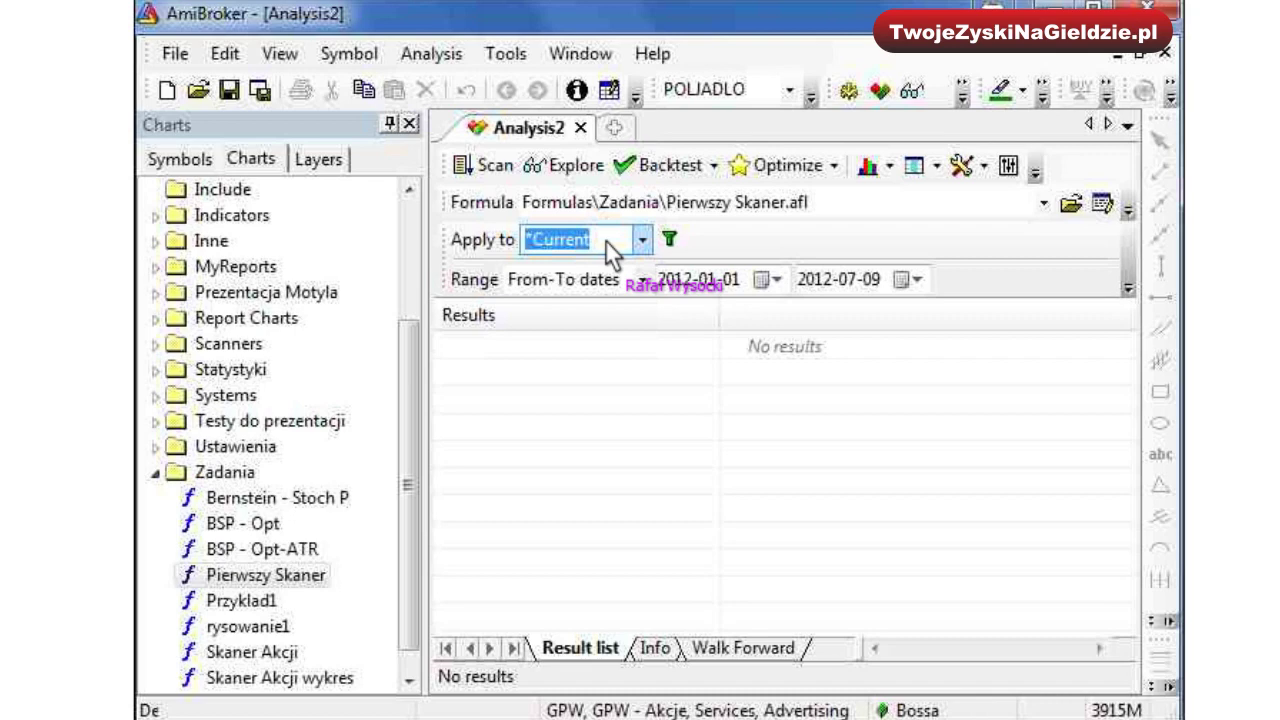
click(643, 240)
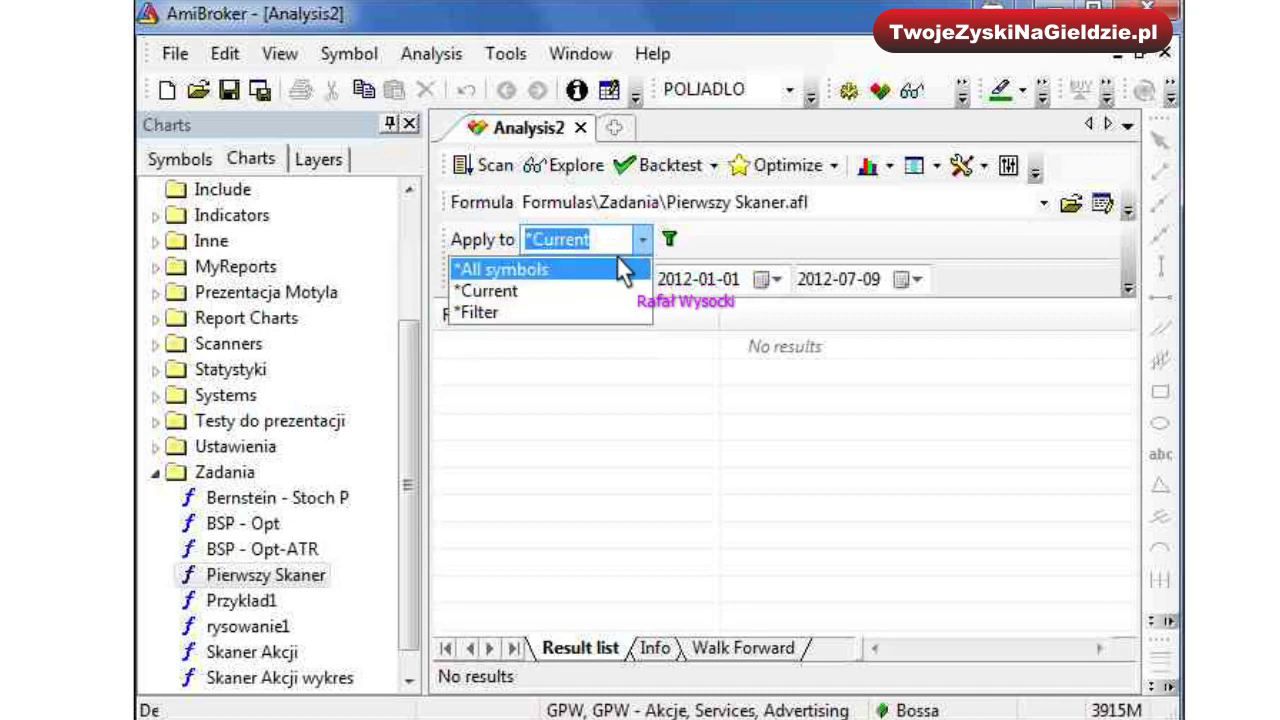
click(617, 262)
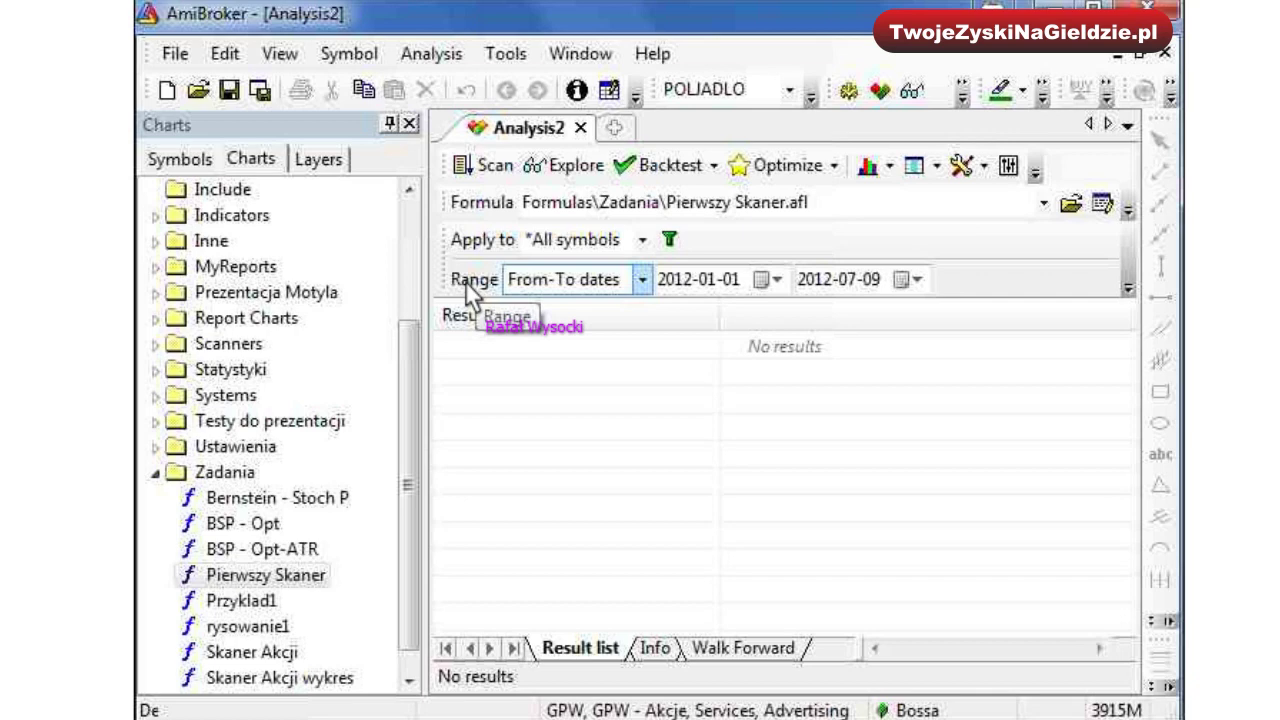
click(643, 280)
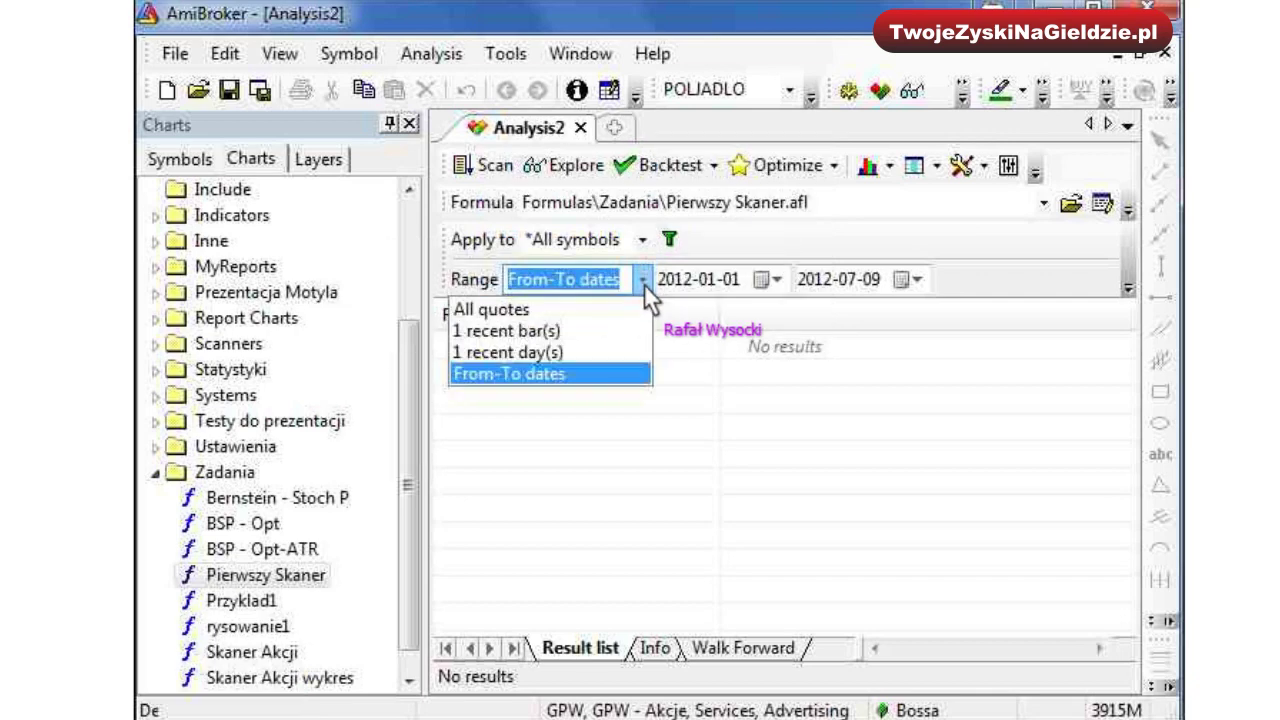
key(Up)
key(Up)
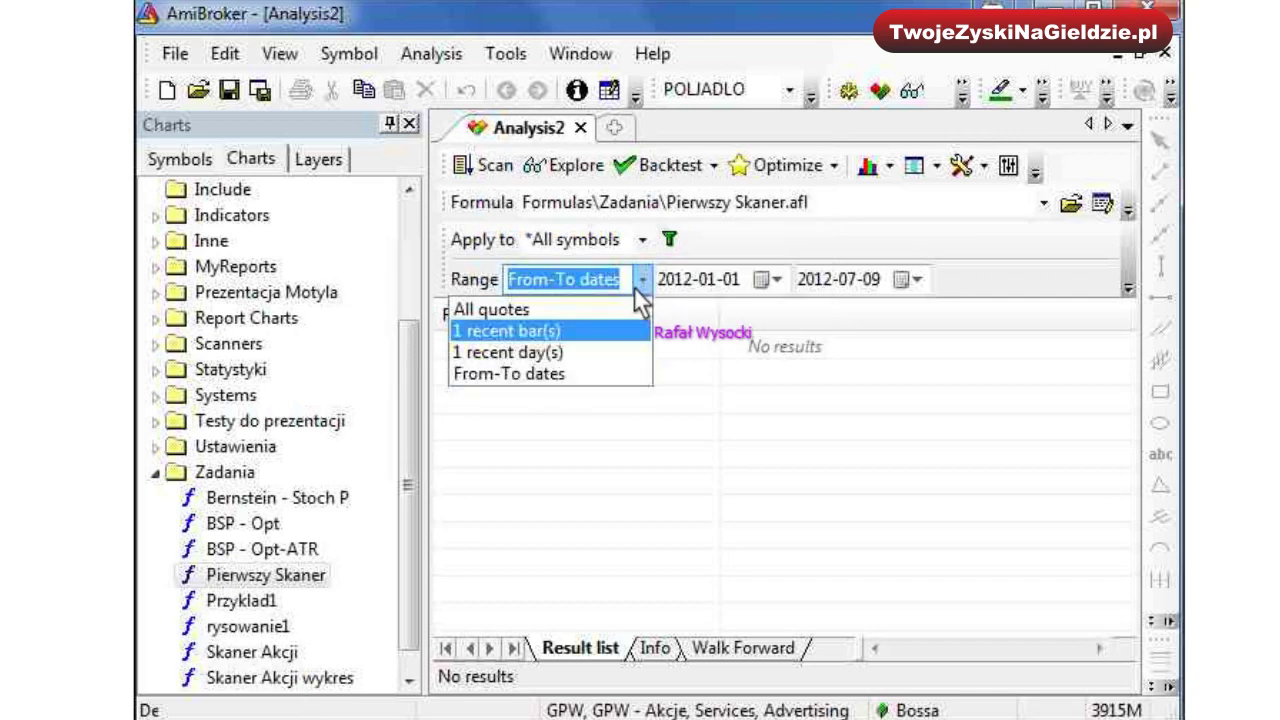
click(585, 330)
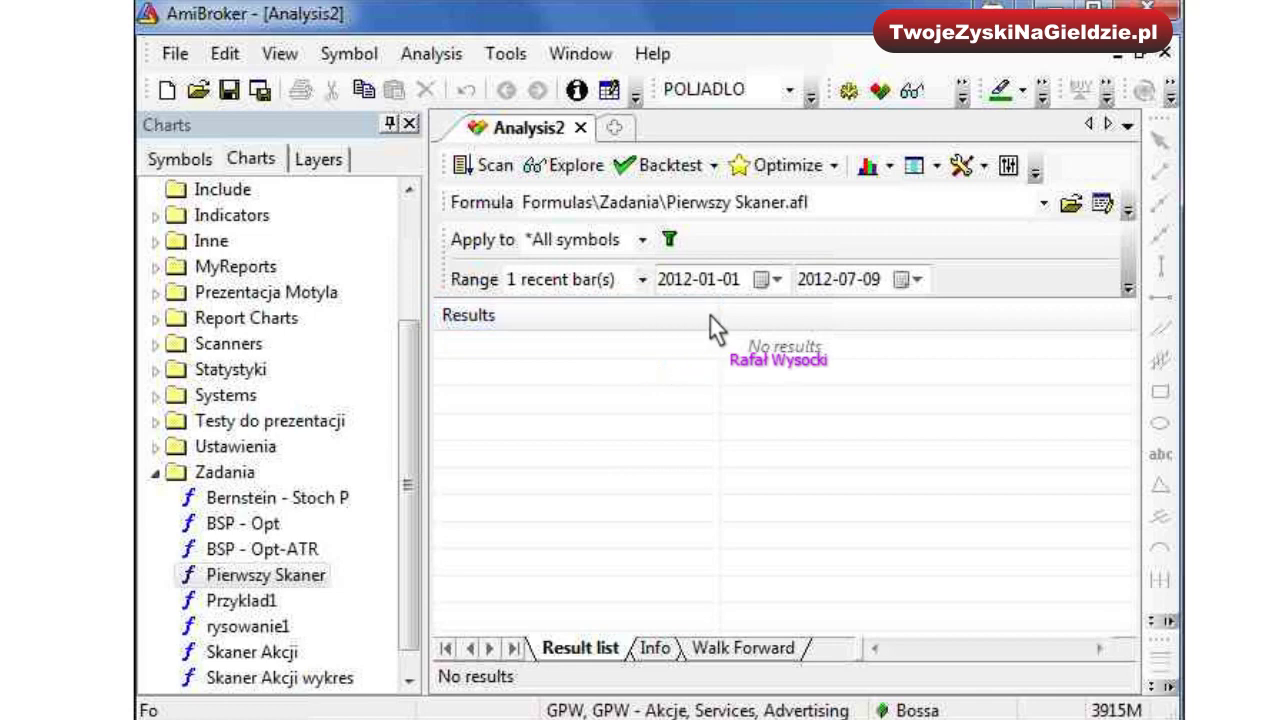
Step: Check the available periodicities in the backtester settings and keep Daily
click(961, 166)
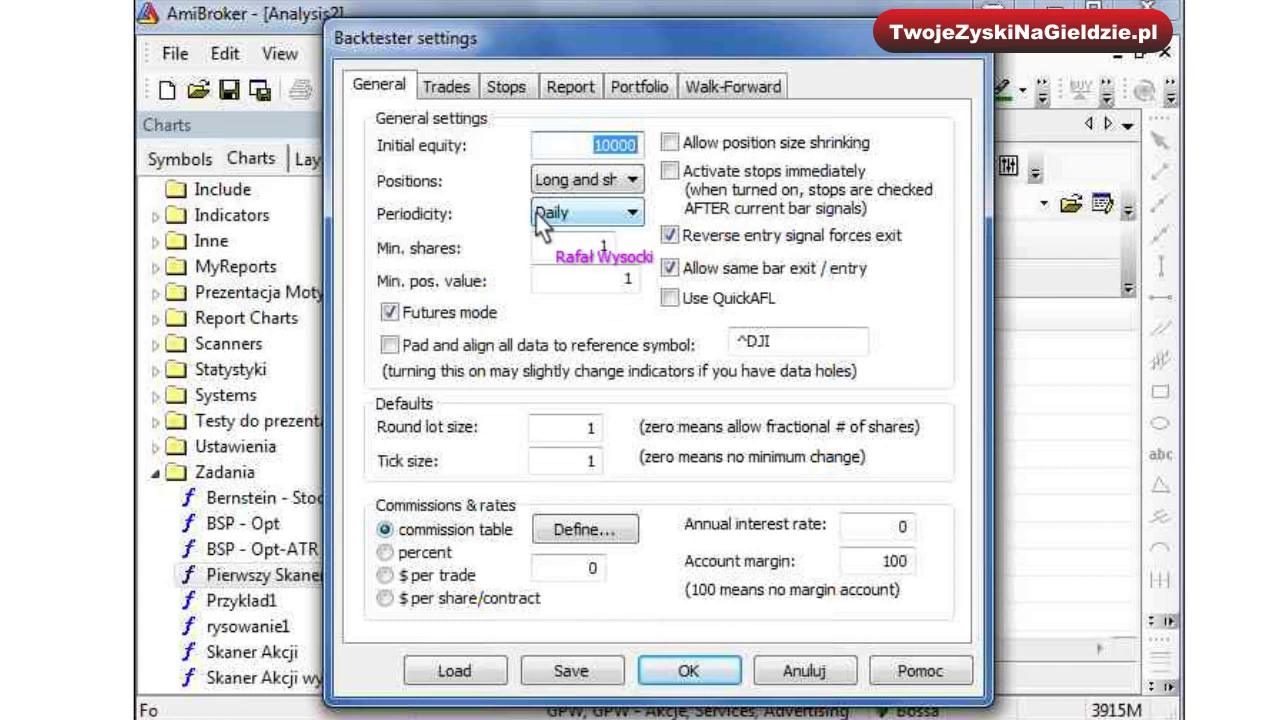
click(632, 212)
click(638, 216)
click(634, 214)
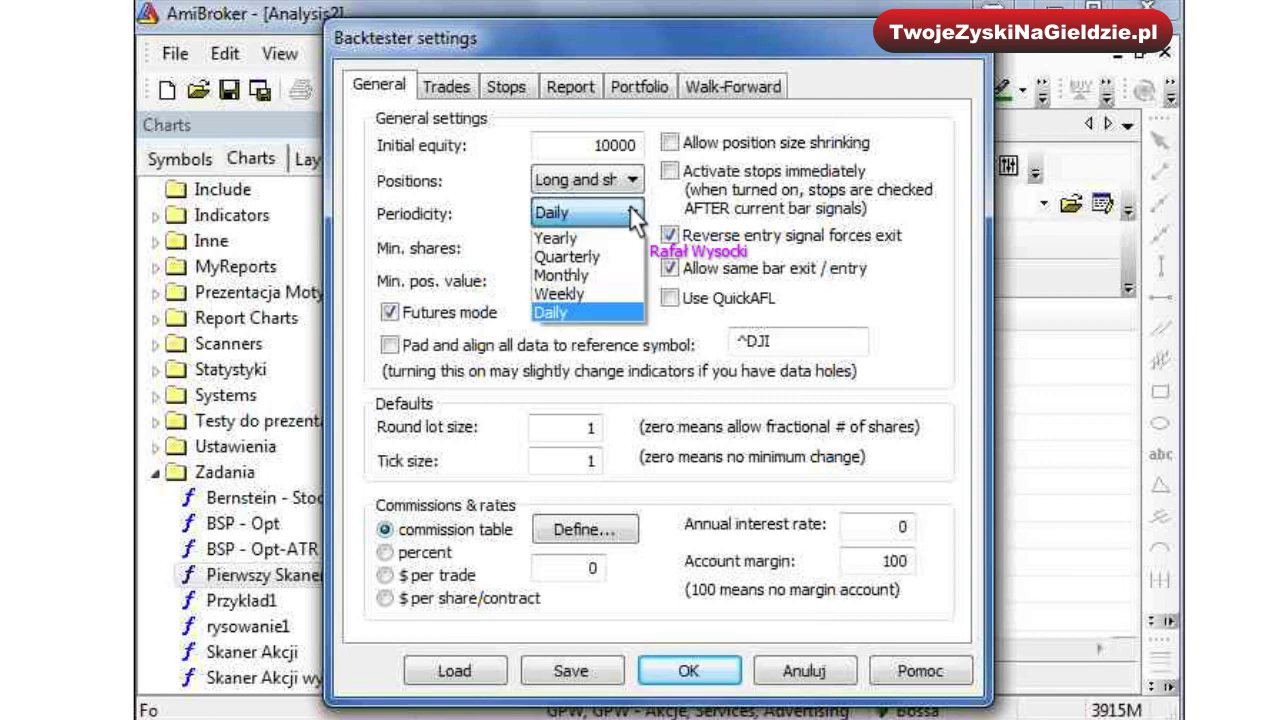
click(629, 205)
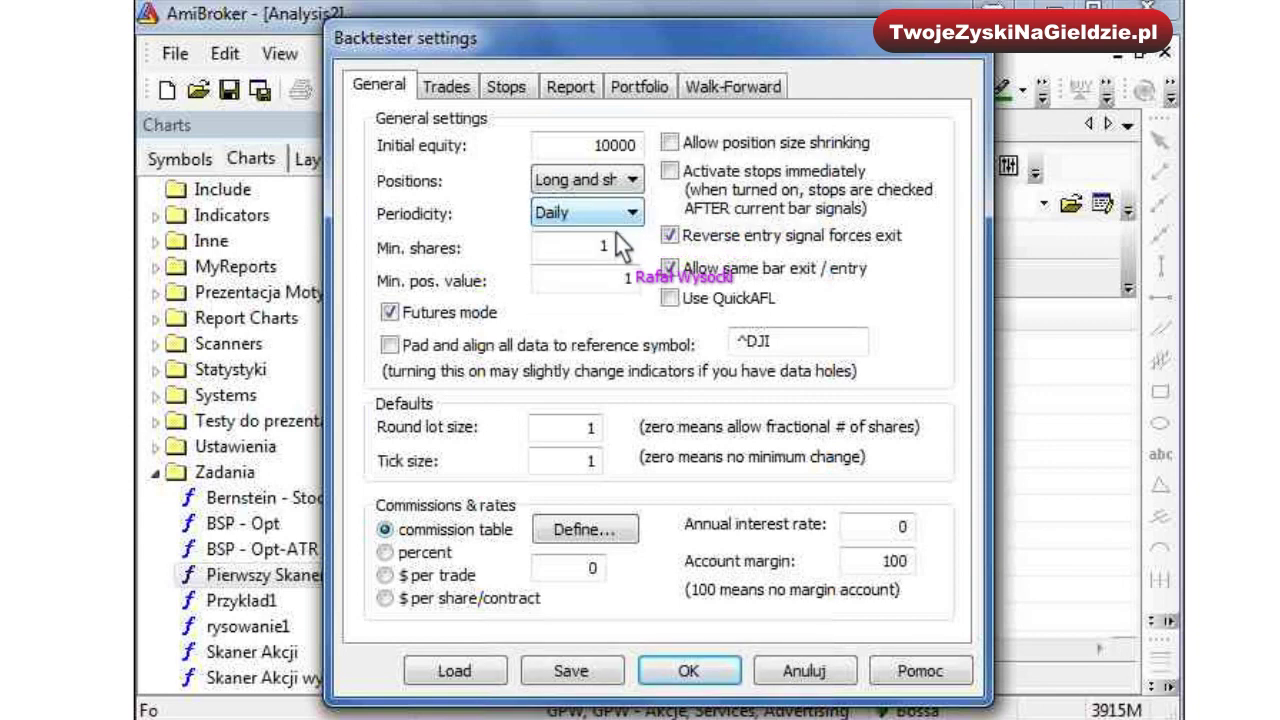
click(682, 672)
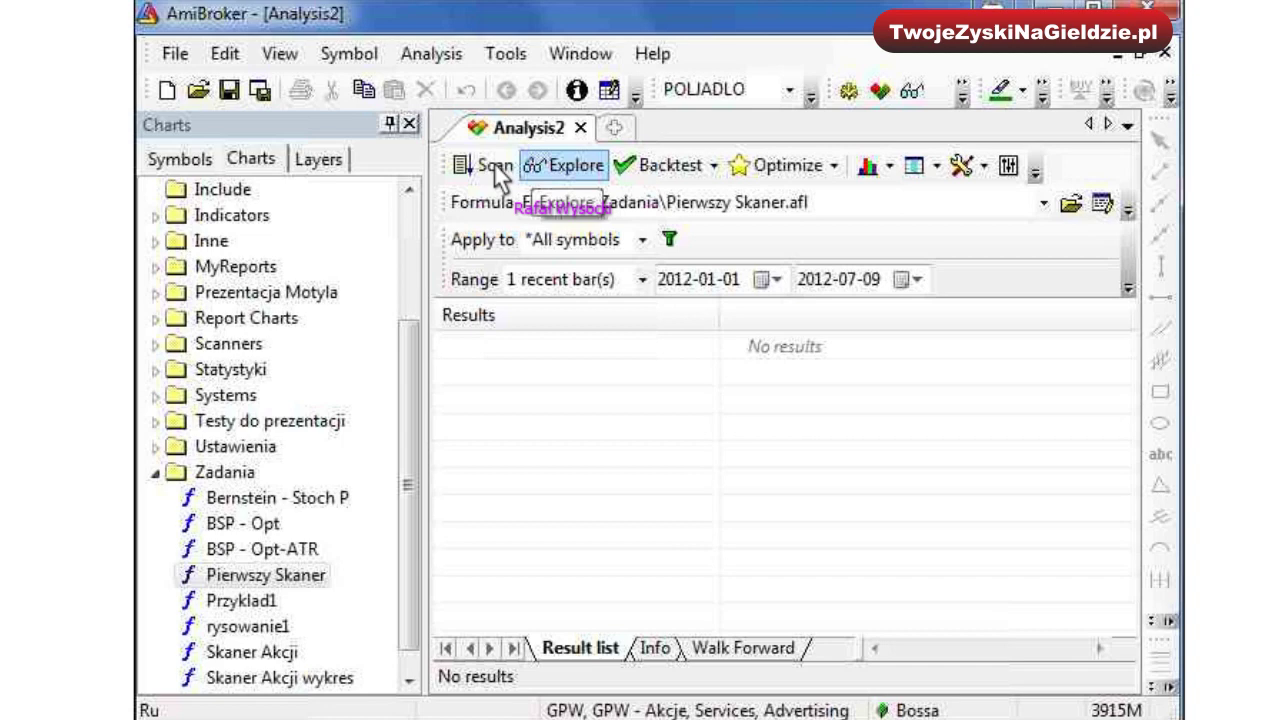
Step: Run the exploration, look through the result list and select the OPERATERR row
click(560, 167)
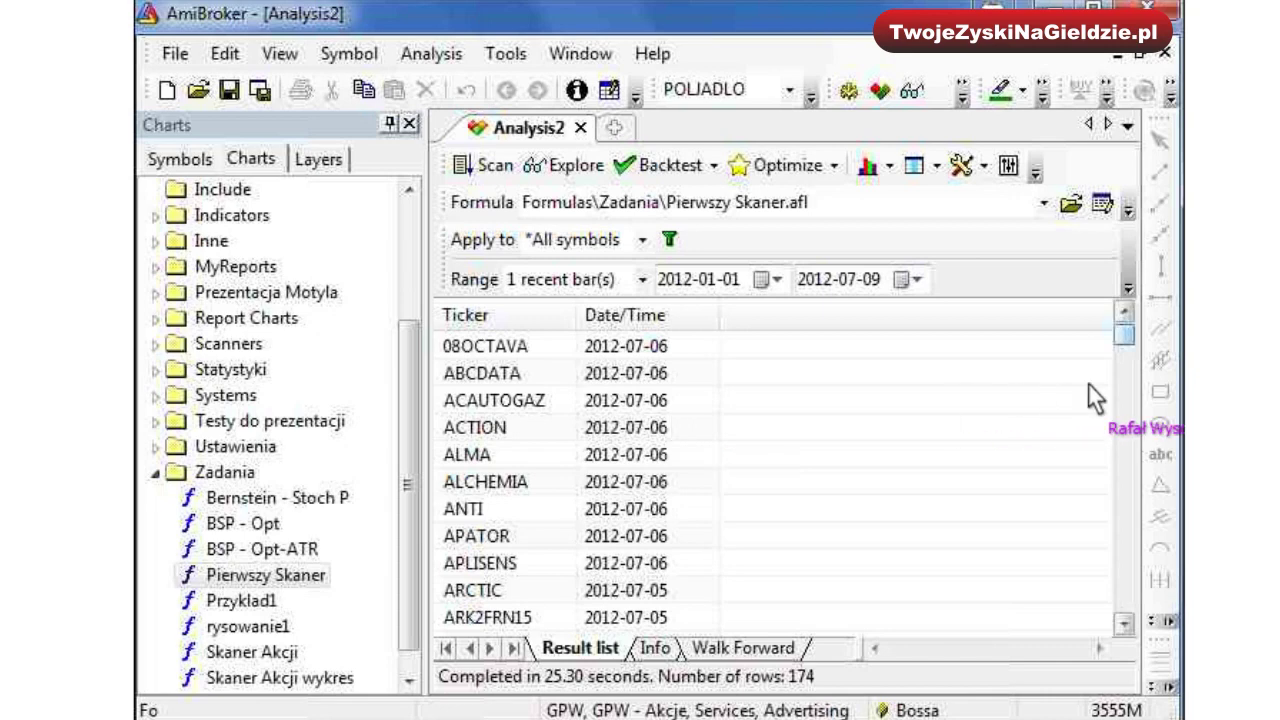
scroll(1124, 337, down, 6)
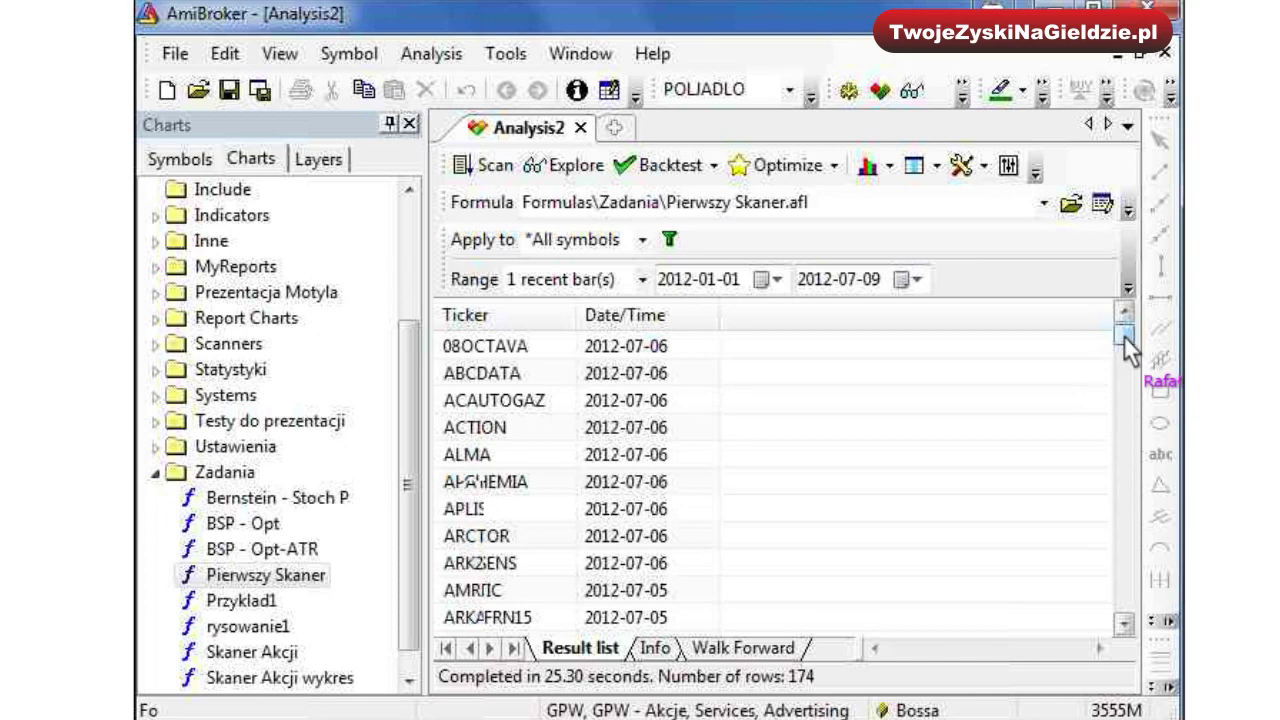
drag(1124, 366, 1137, 507)
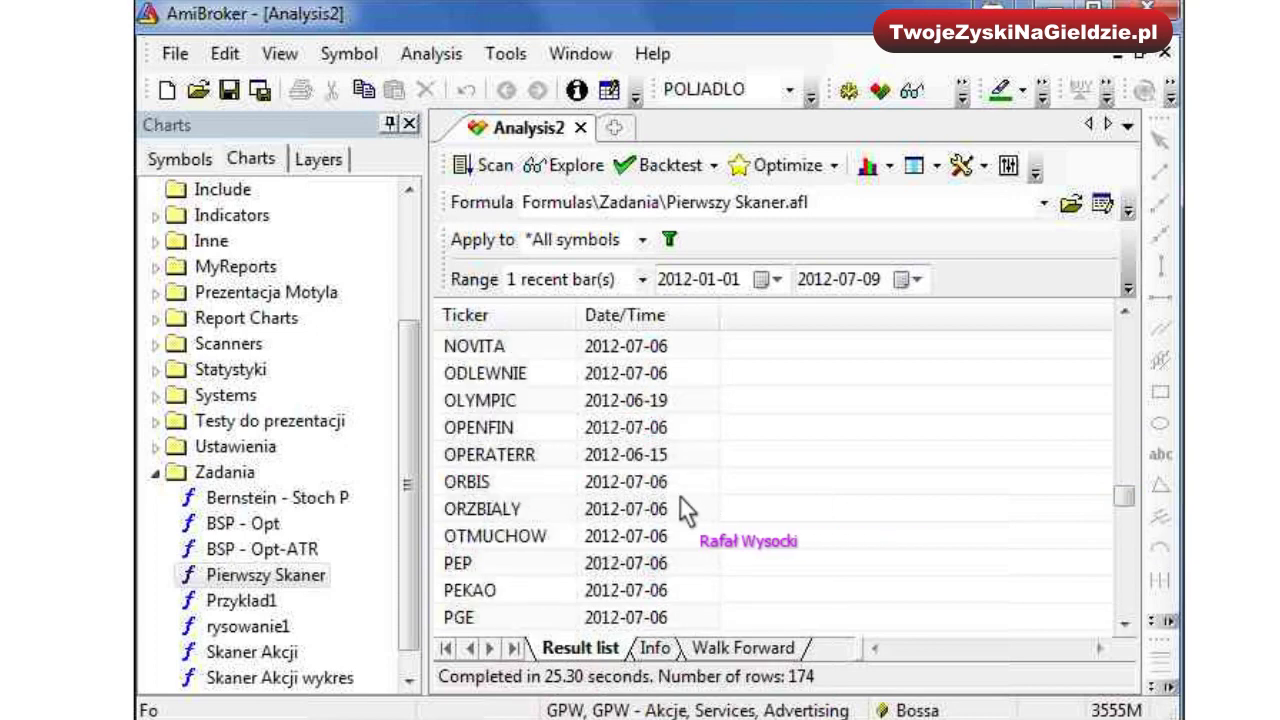
click(664, 455)
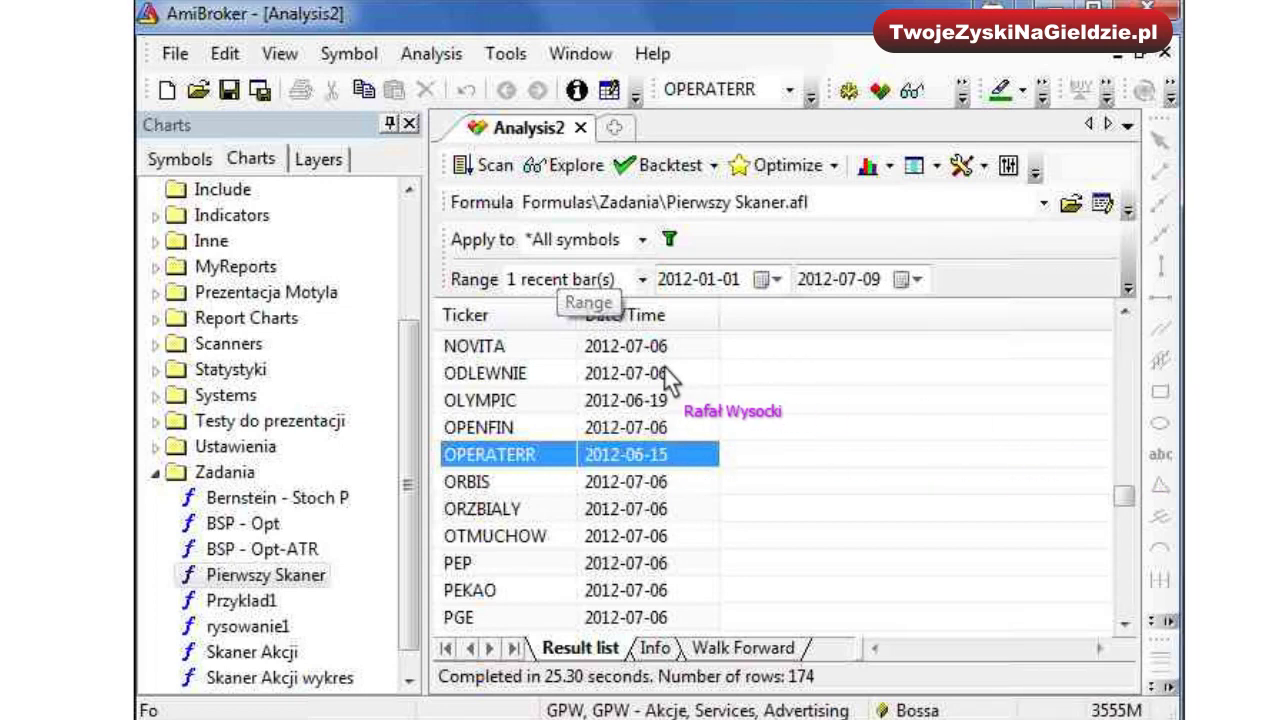
Step: Set both the start and end dates of the range to 2012-07-06 and rerun the exploration
click(777, 280)
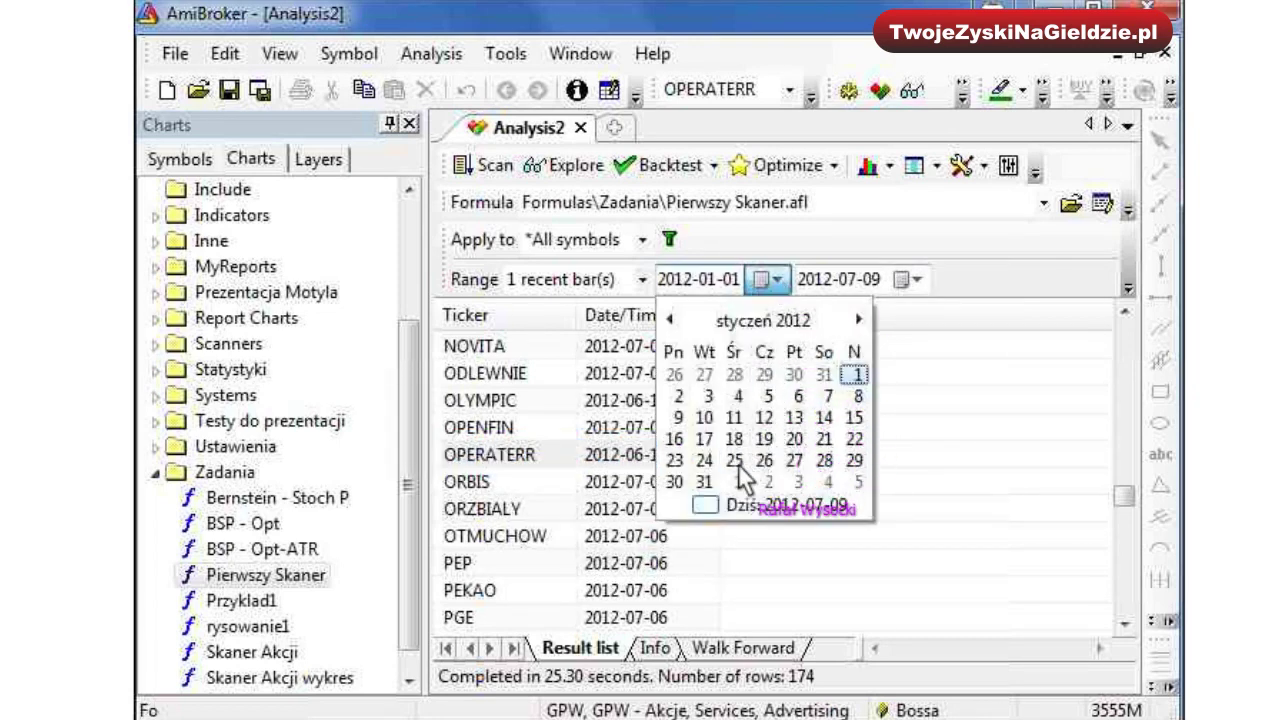
click(722, 505)
click(779, 282)
click(797, 398)
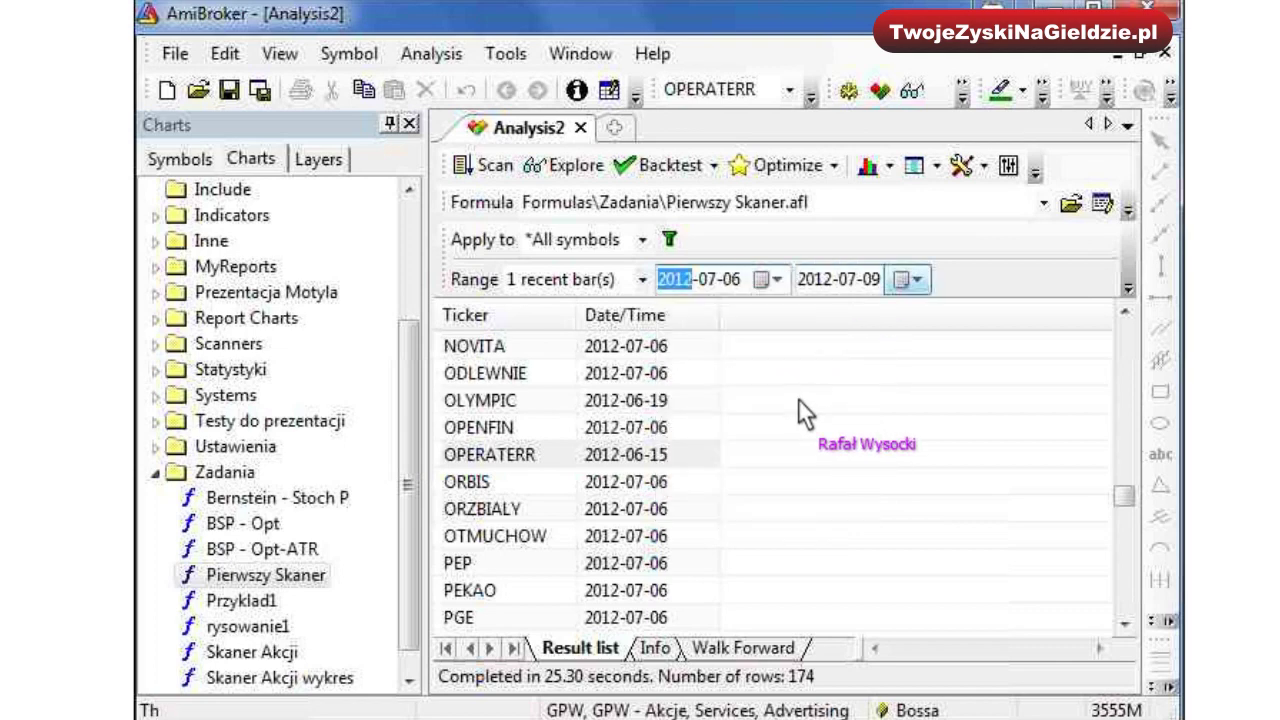
click(918, 281)
click(945, 409)
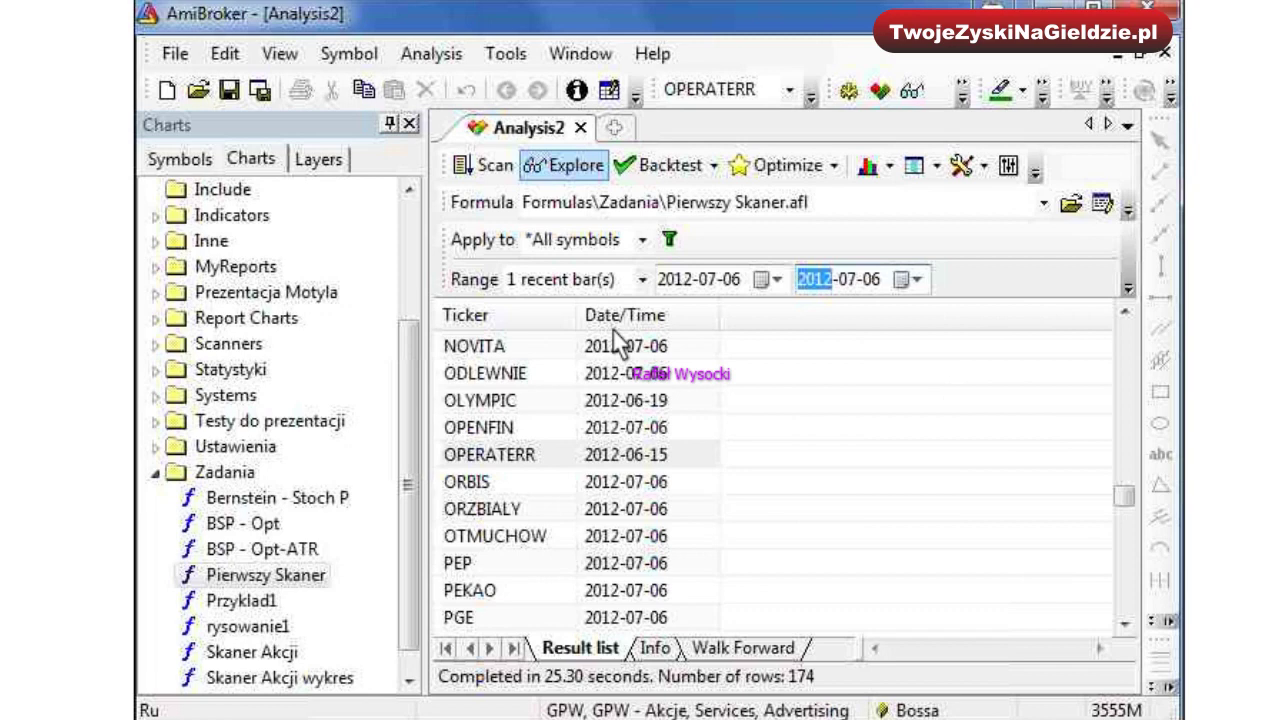
click(572, 167)
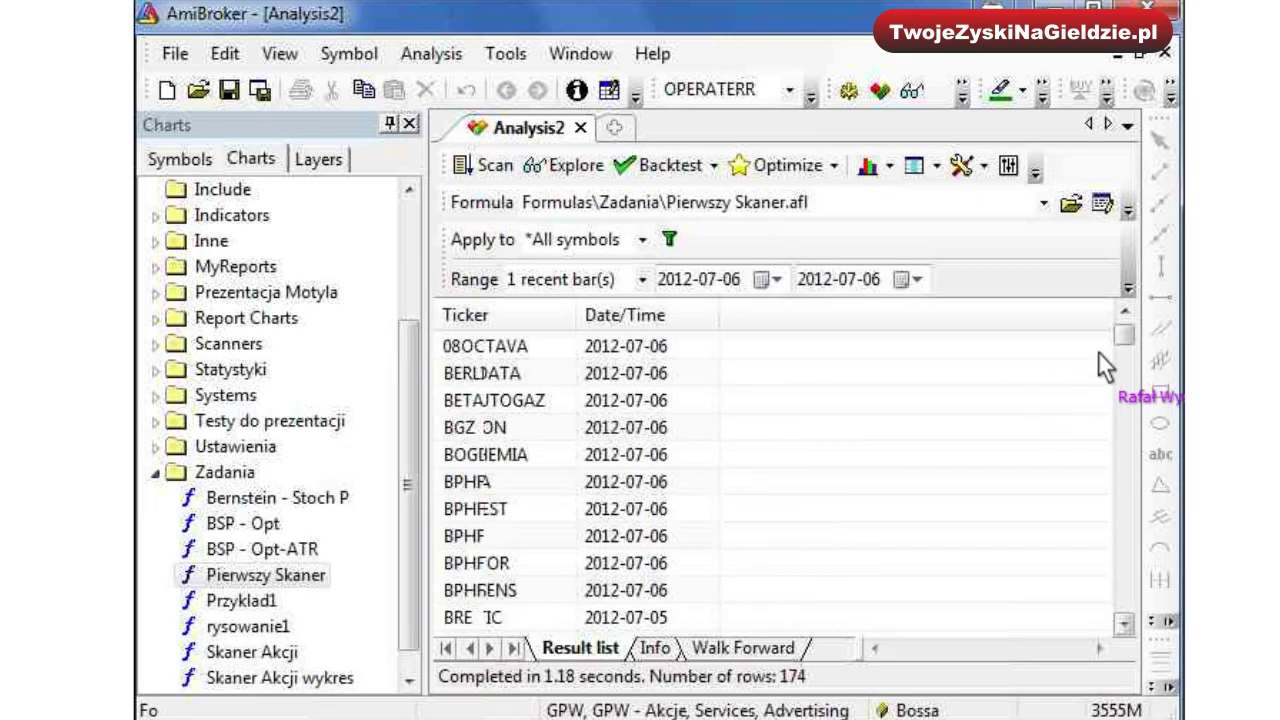
scroll(1104, 366, down, 5)
Step: Switch the analysis range to From-To dates and run the exploration again
click(643, 280)
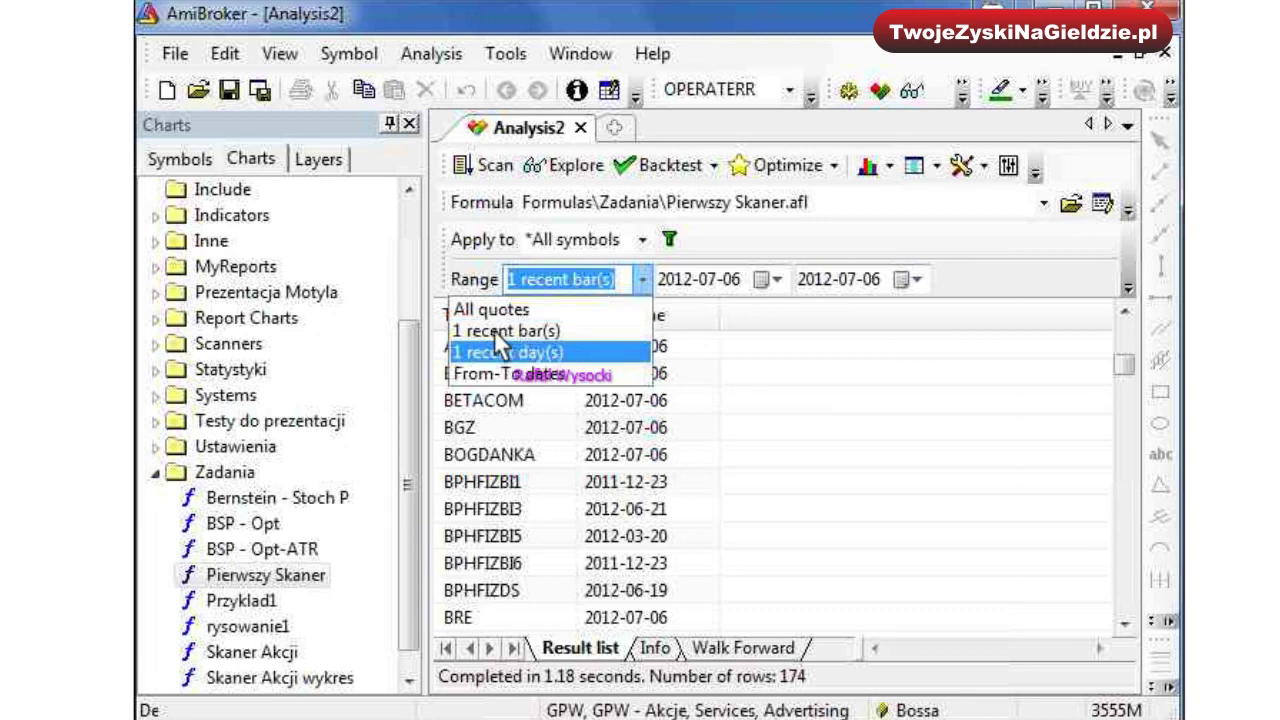
click(506, 375)
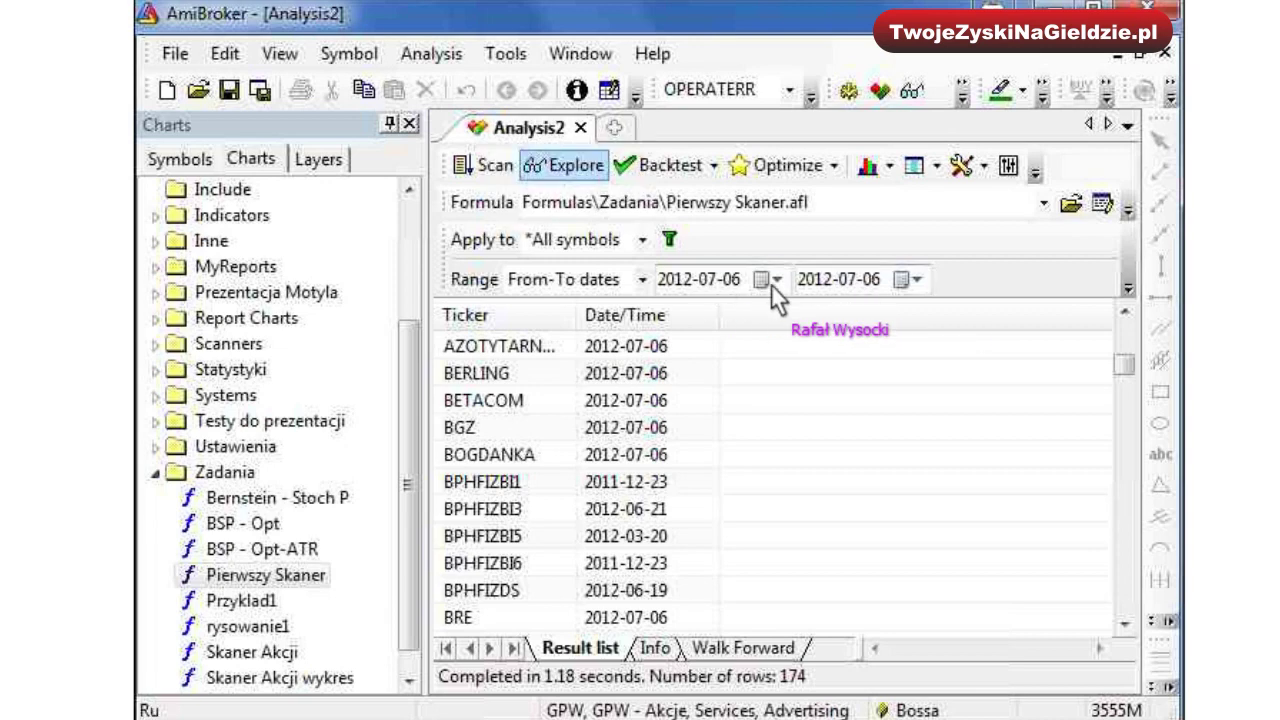
click(575, 165)
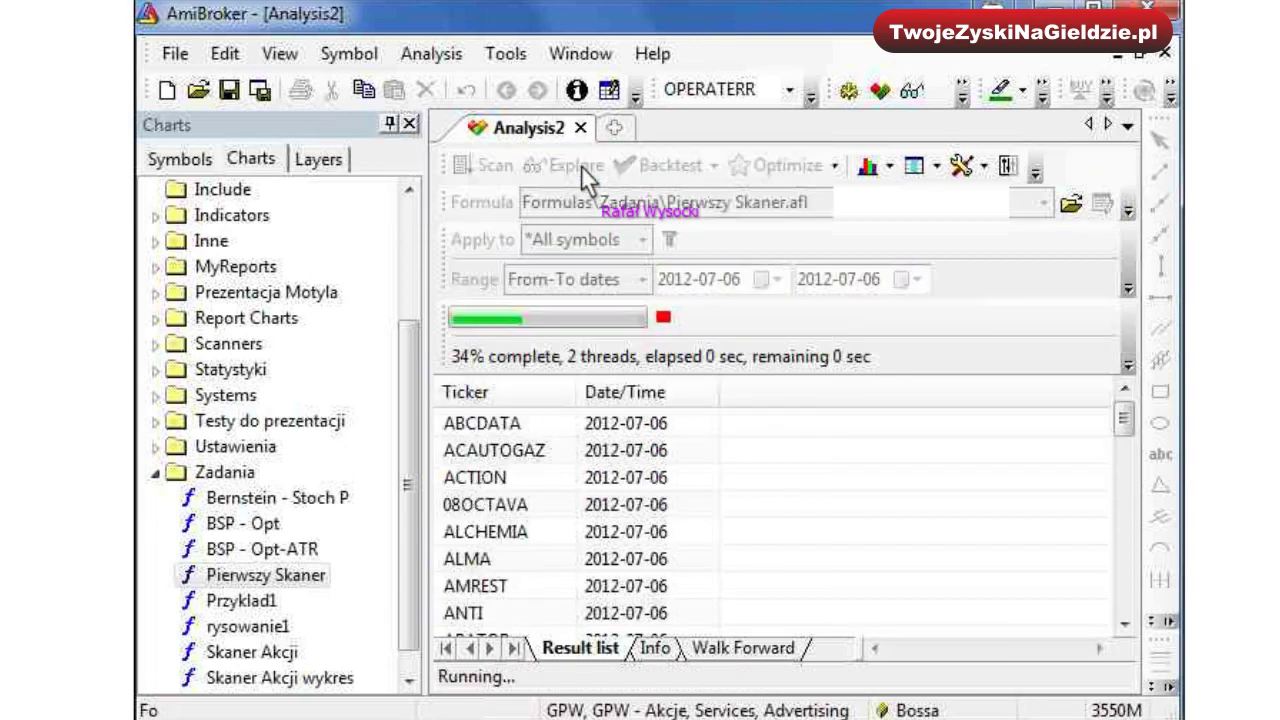
mouse_move(1125, 333)
mouse_down()
mouse_move(1133, 617)
mouse_move(1112, 428)
mouse_move(1122, 343)
mouse_up()
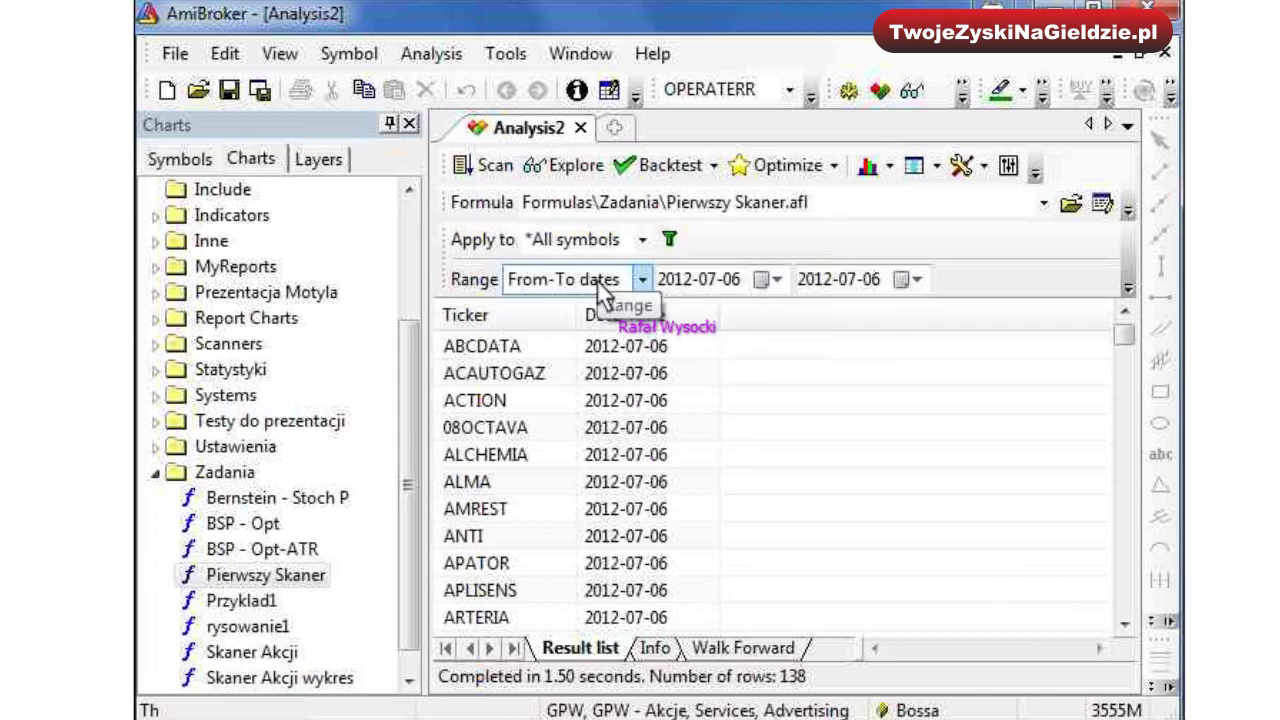
Step: Set the range's start date to 2012-07-04, rerun the exploration and inspect the ACAUTOGAZ rows for 2012-07-04 and 2012-07-05
click(778, 281)
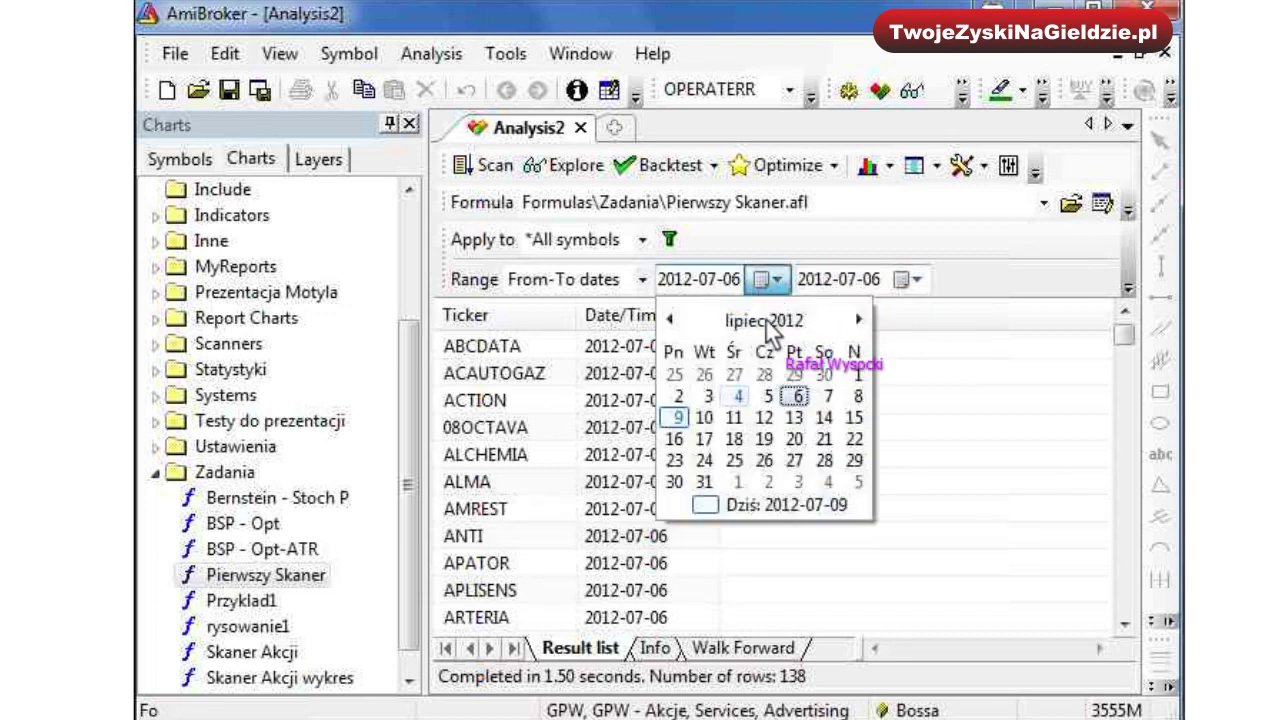
click(739, 396)
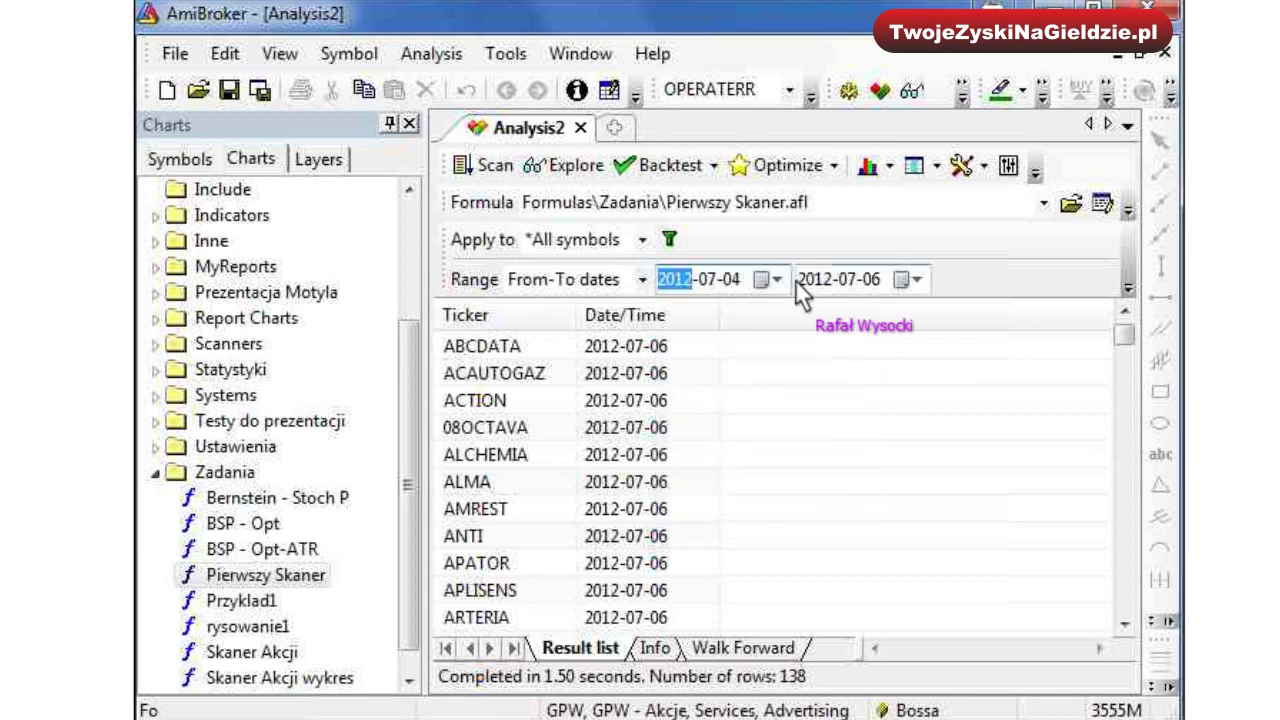
click(575, 172)
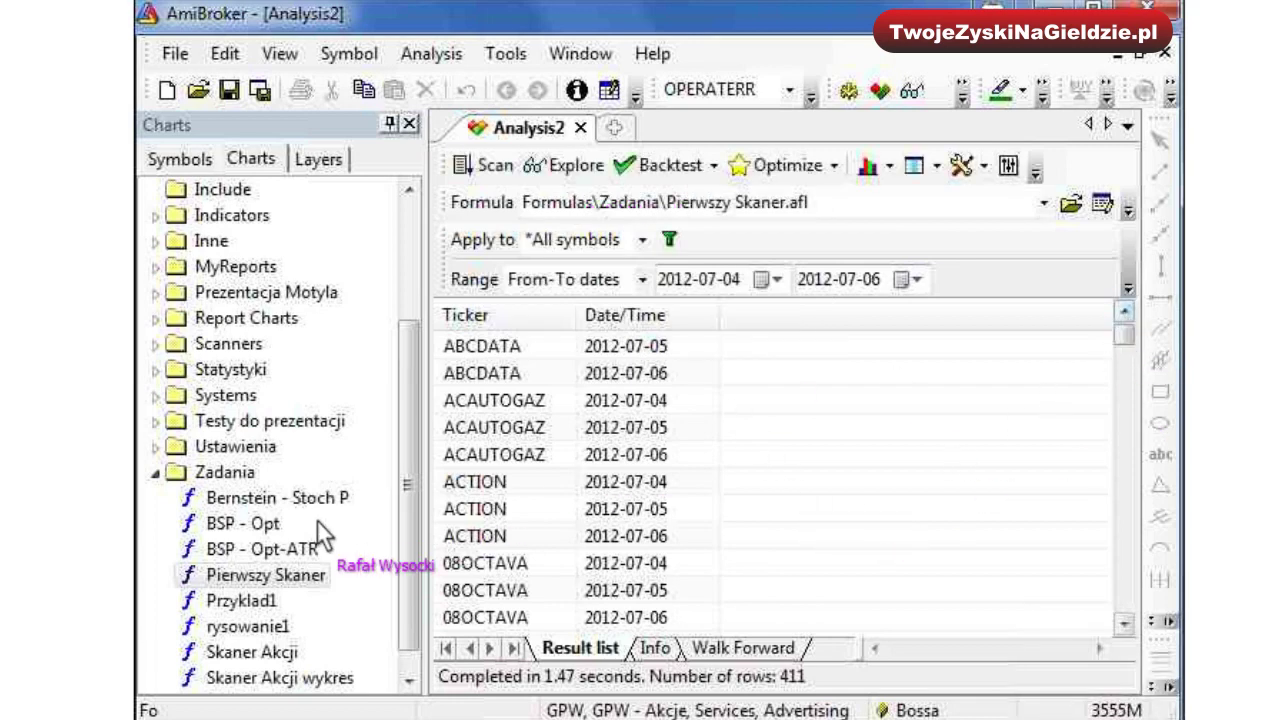
click(468, 402)
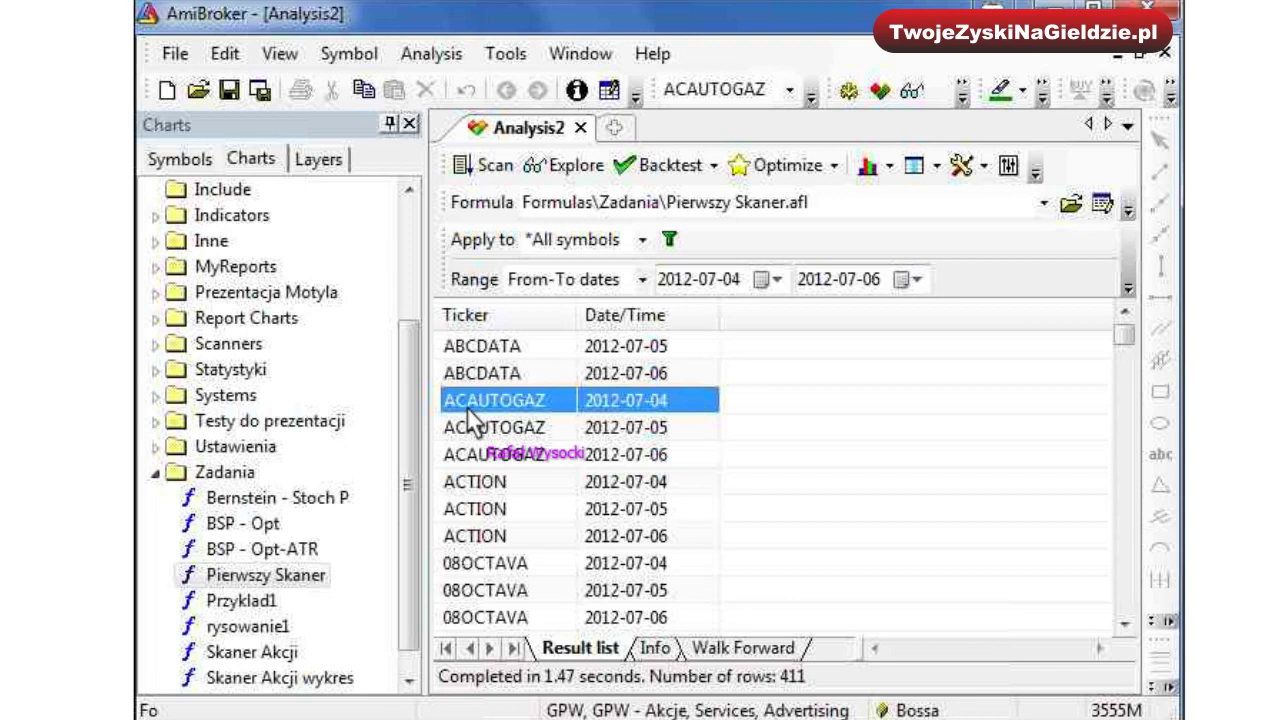
click(677, 427)
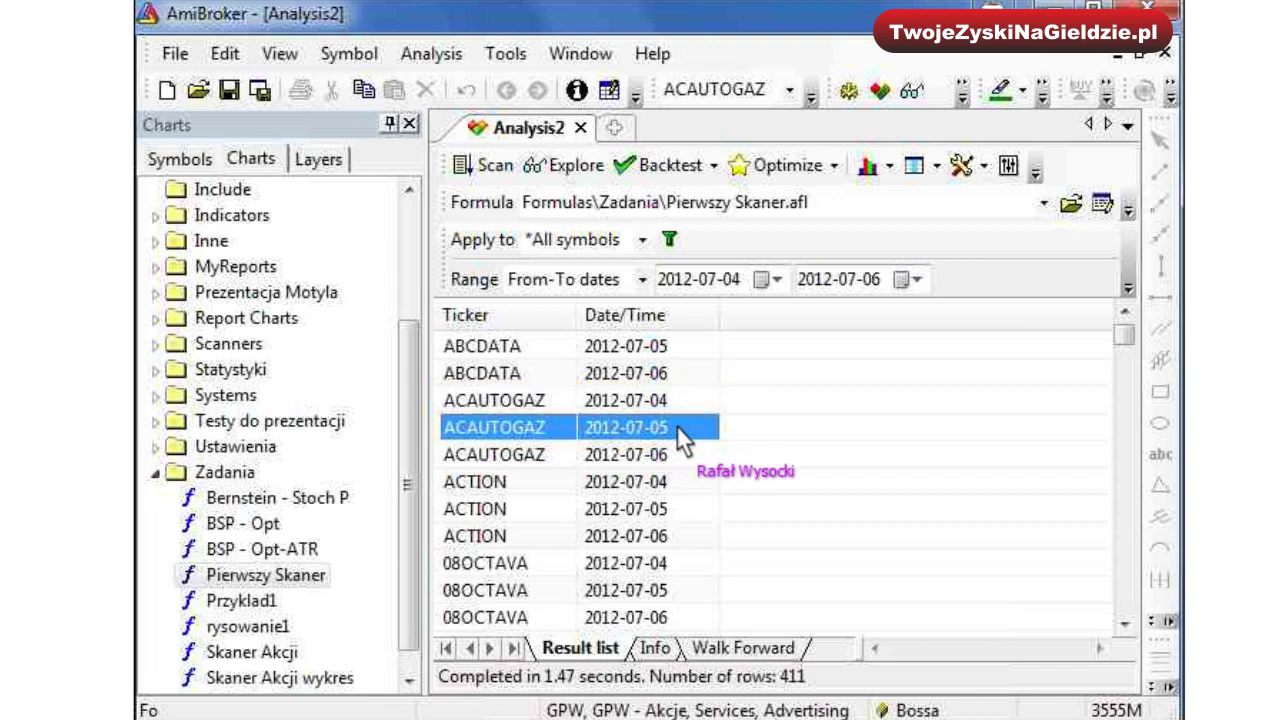
Step: Inspect the ACAUTOGAZ row for 2012-07-06 and set the range's start date to 2012-07-06
click(674, 454)
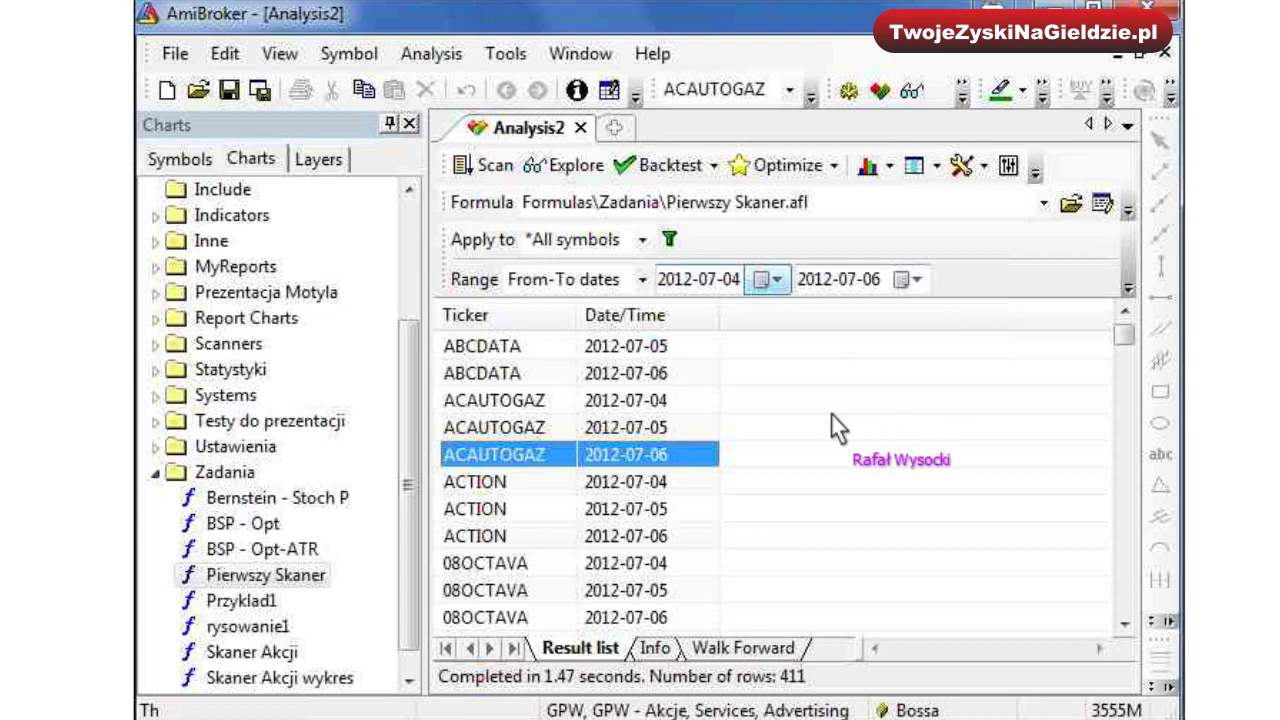
click(769, 279)
click(796, 397)
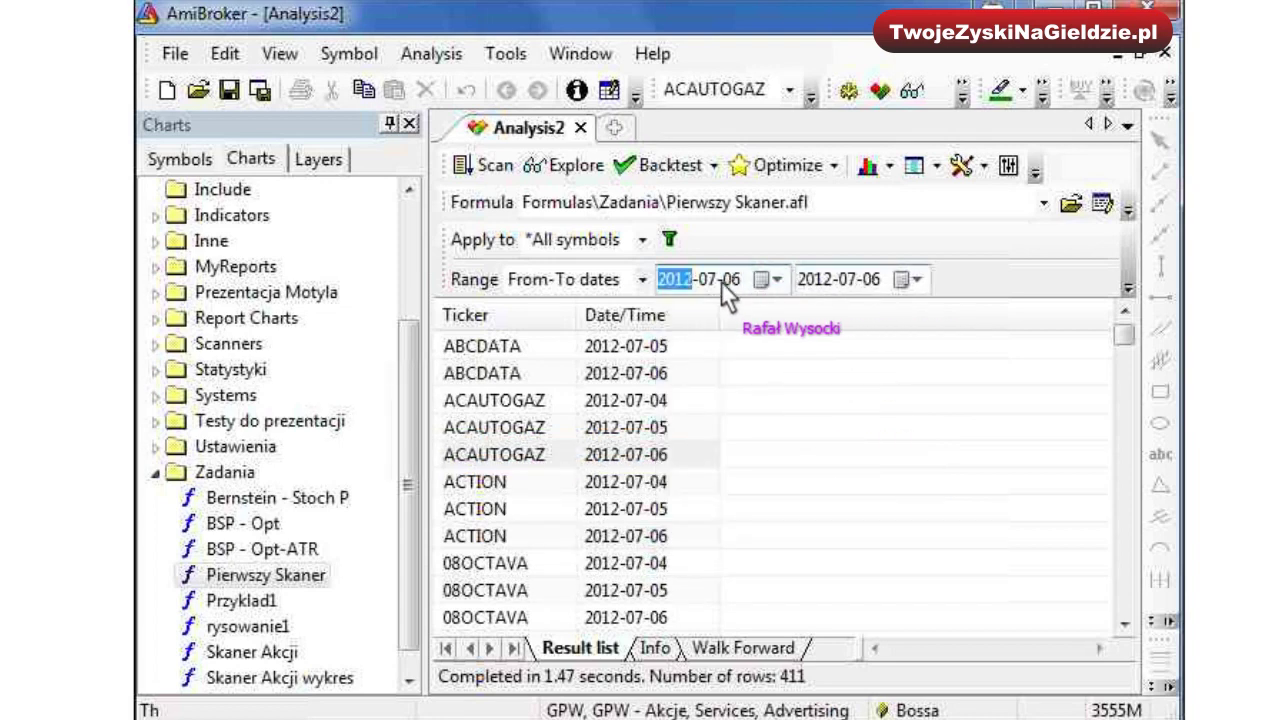
Step: Set the analysis range to 1 recent bar(s) and switch it to All quotes
click(641, 280)
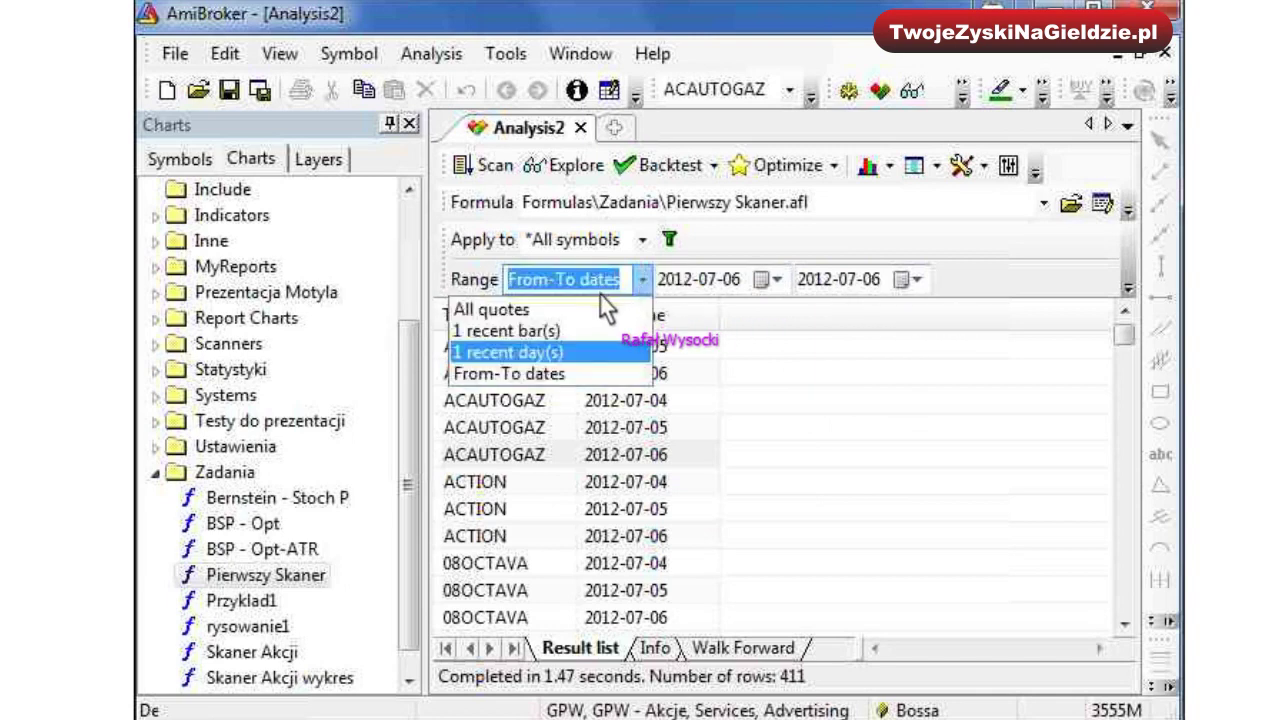
click(535, 329)
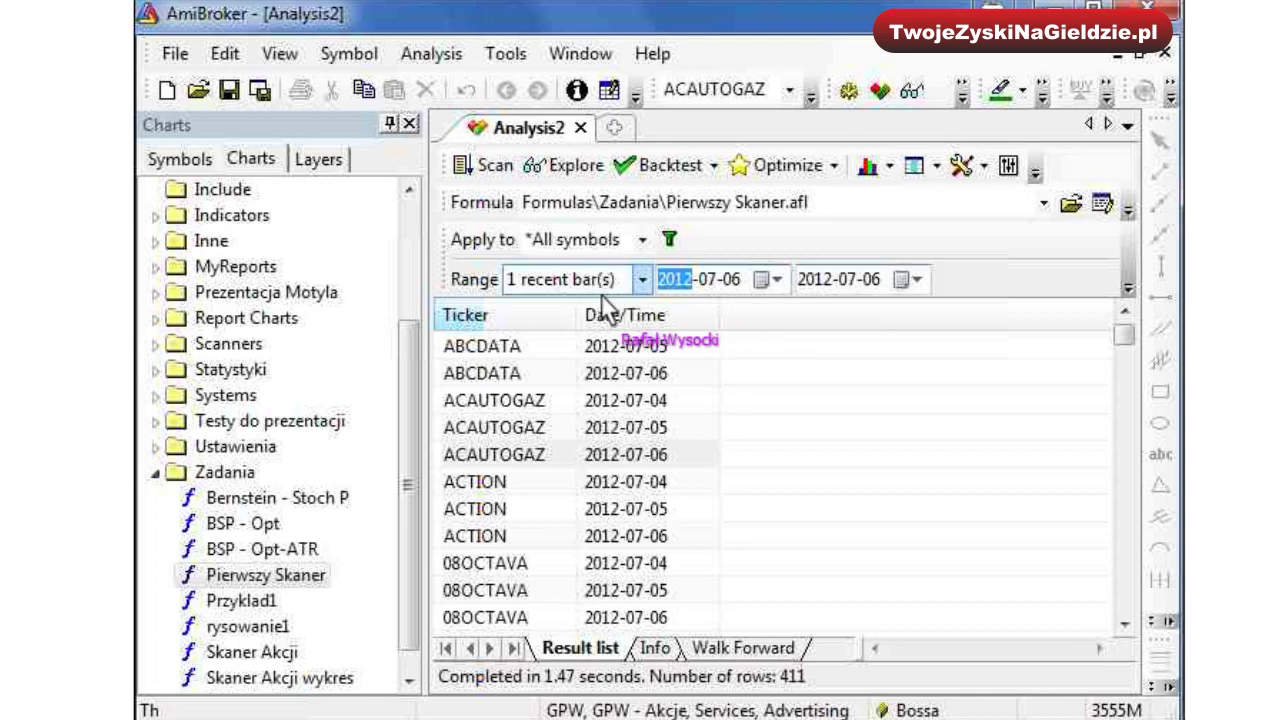
click(646, 280)
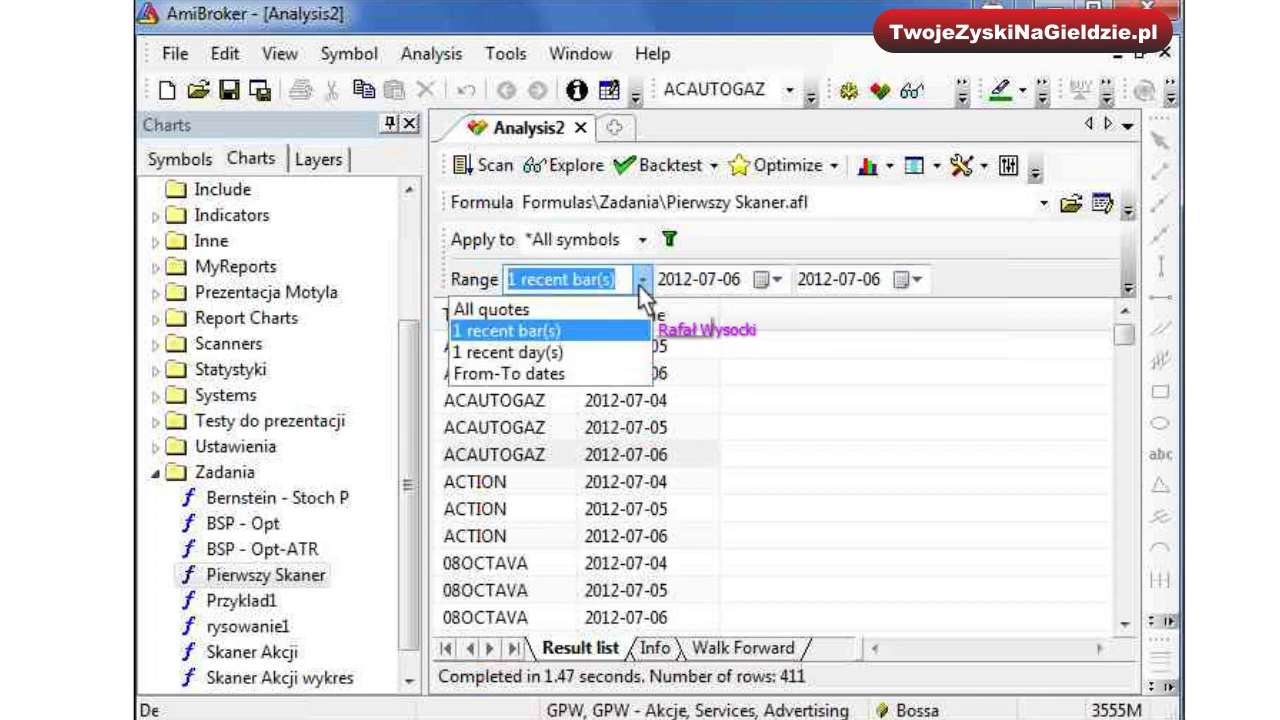
key(Up)
key(Tab)
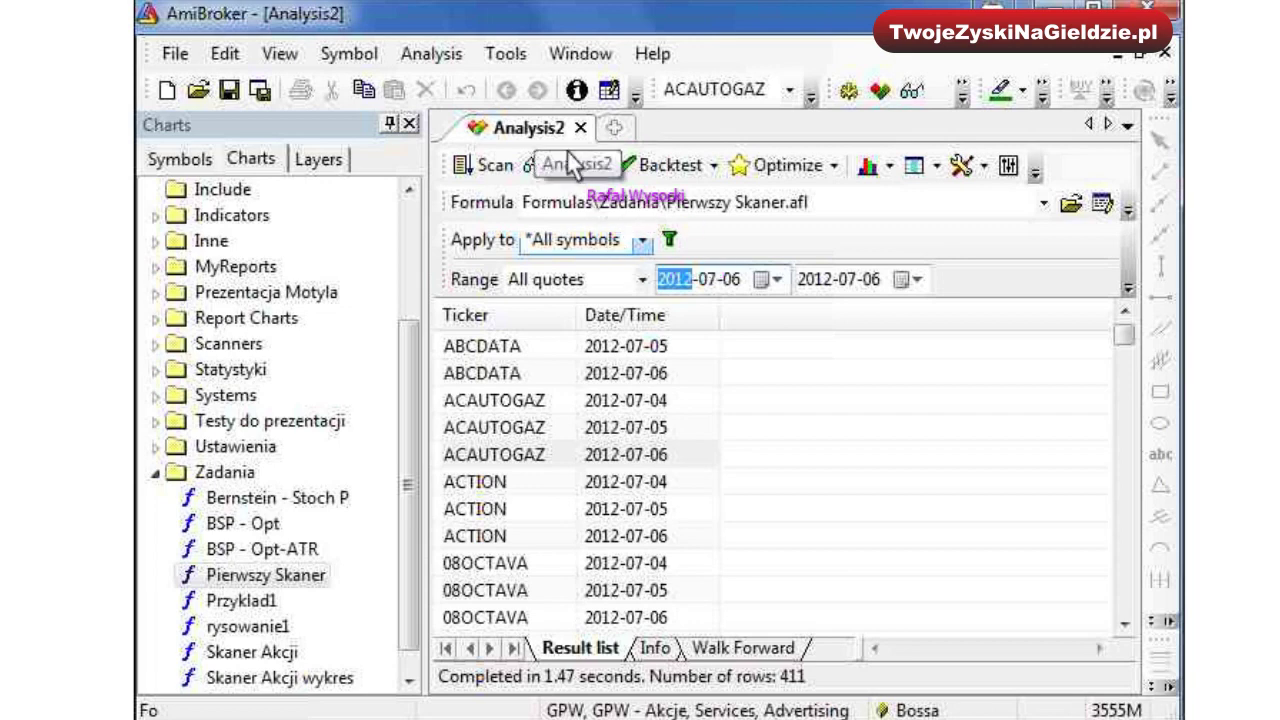
Step: Turn the Analysis2 document into a floating window
right_click(535, 127)
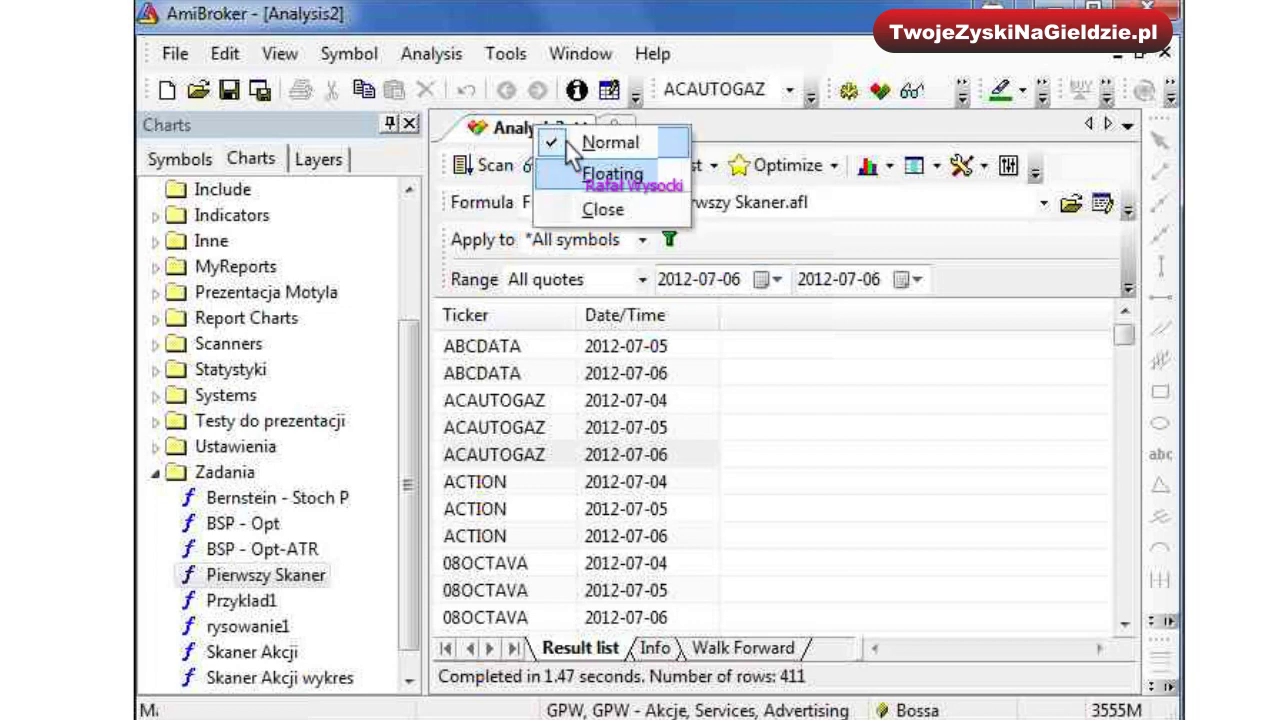
click(607, 147)
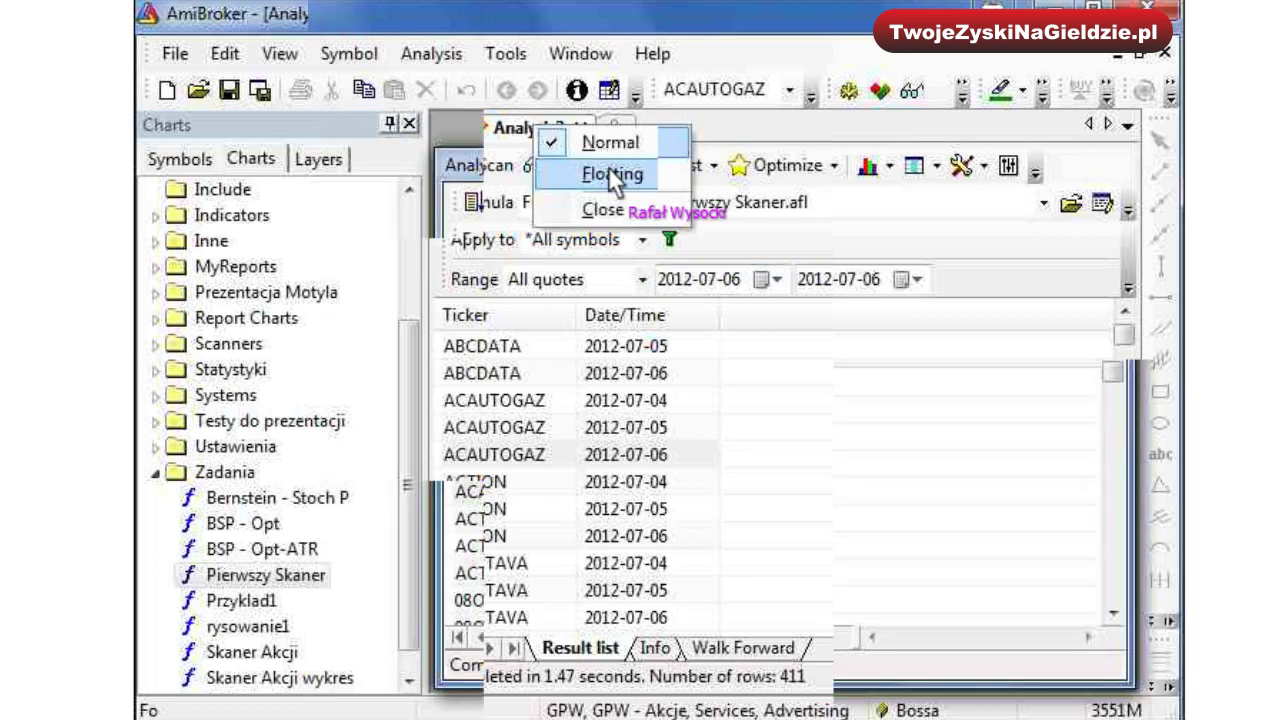
click(608, 168)
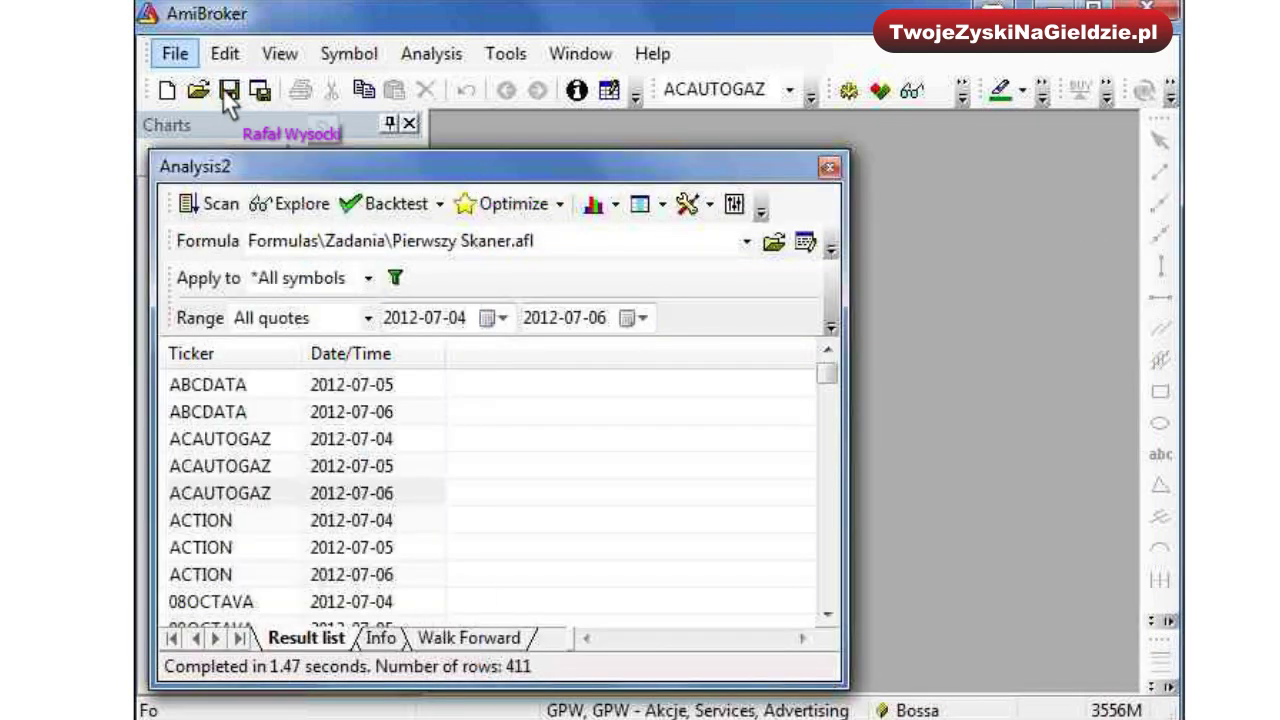
Step: Create a new blank chart and move the floating Analysis2 window down to uncover it
click(168, 88)
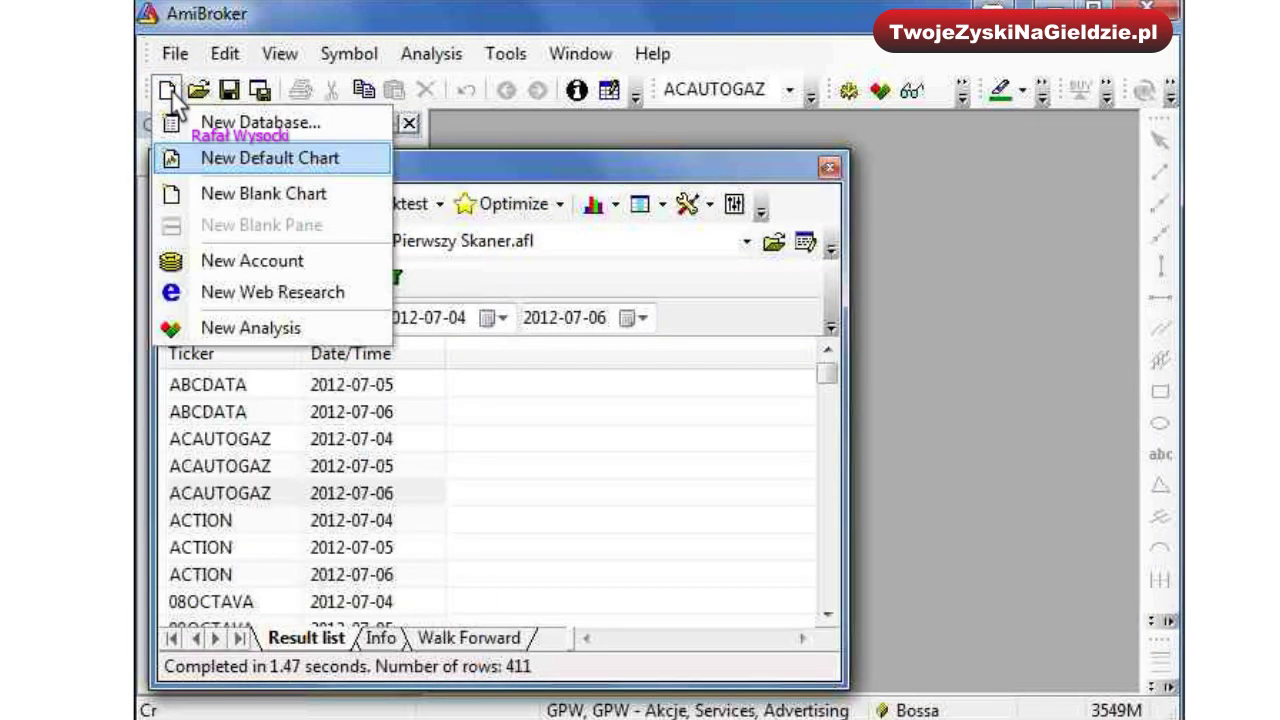
click(258, 194)
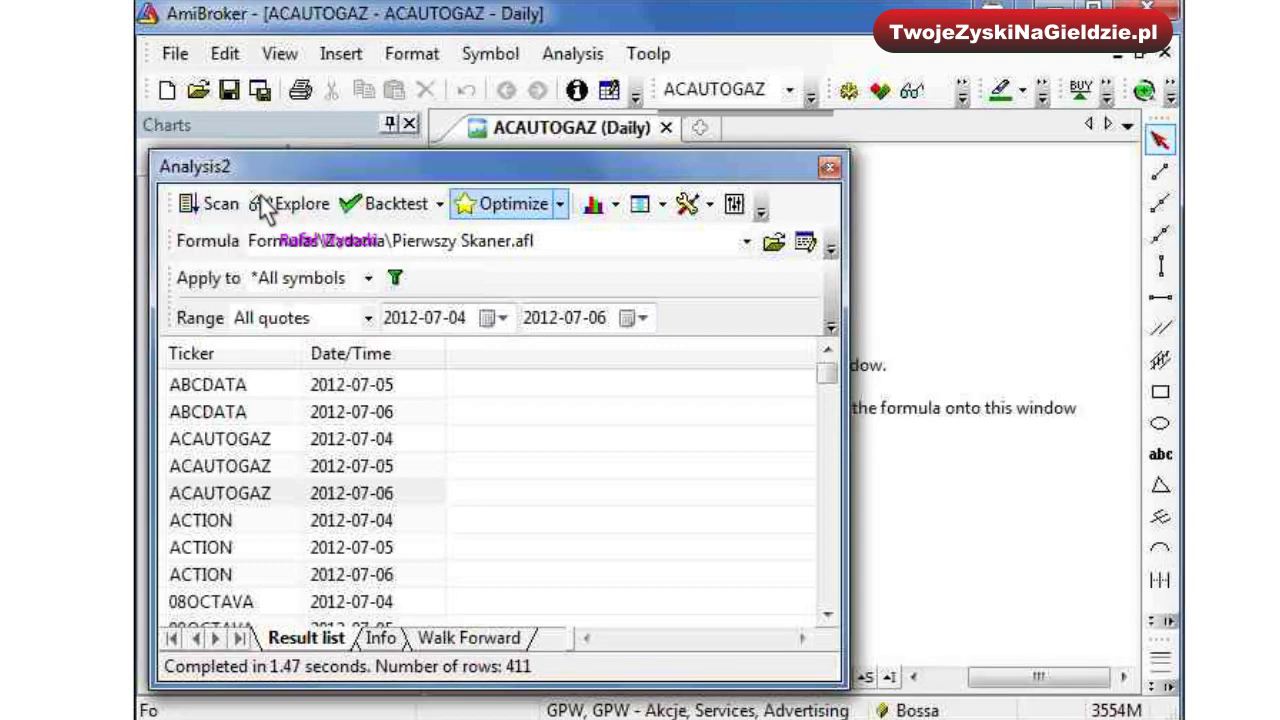
drag(771, 167, 828, 582)
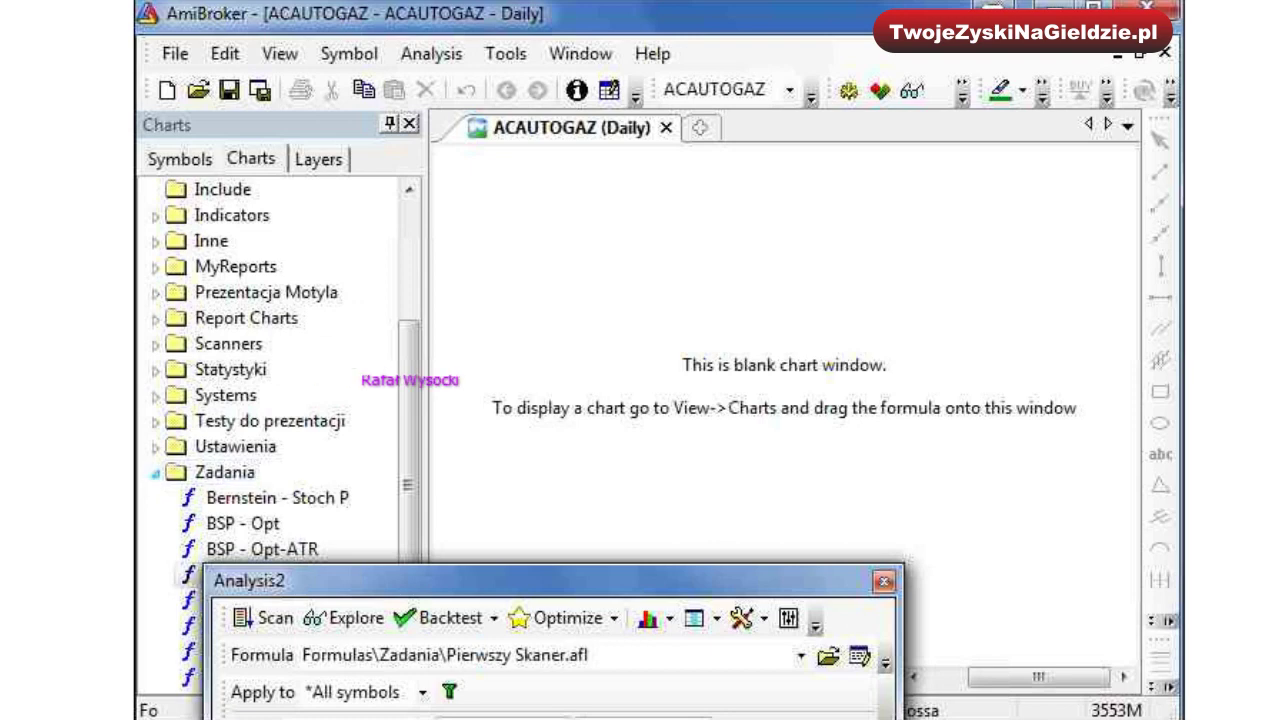
Step: Collapse the Zadania folder, expand Basic Charts and select the Price formula
click(155, 472)
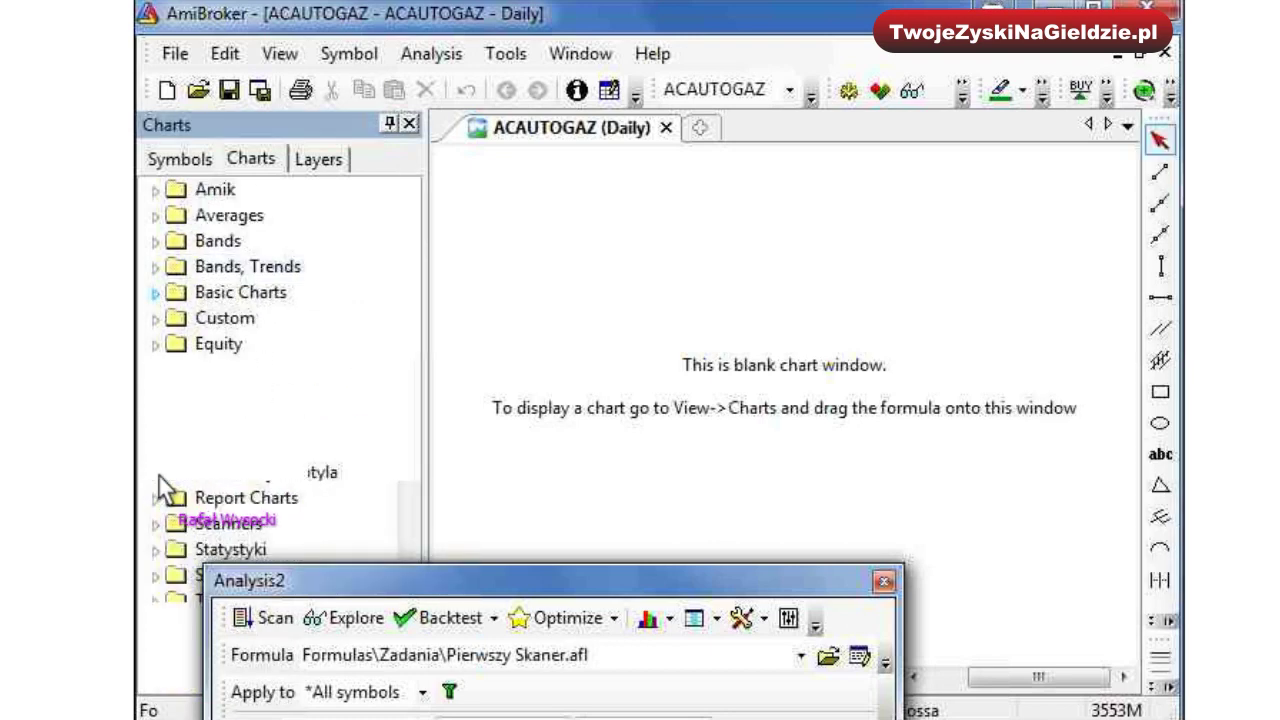
click(157, 293)
click(226, 474)
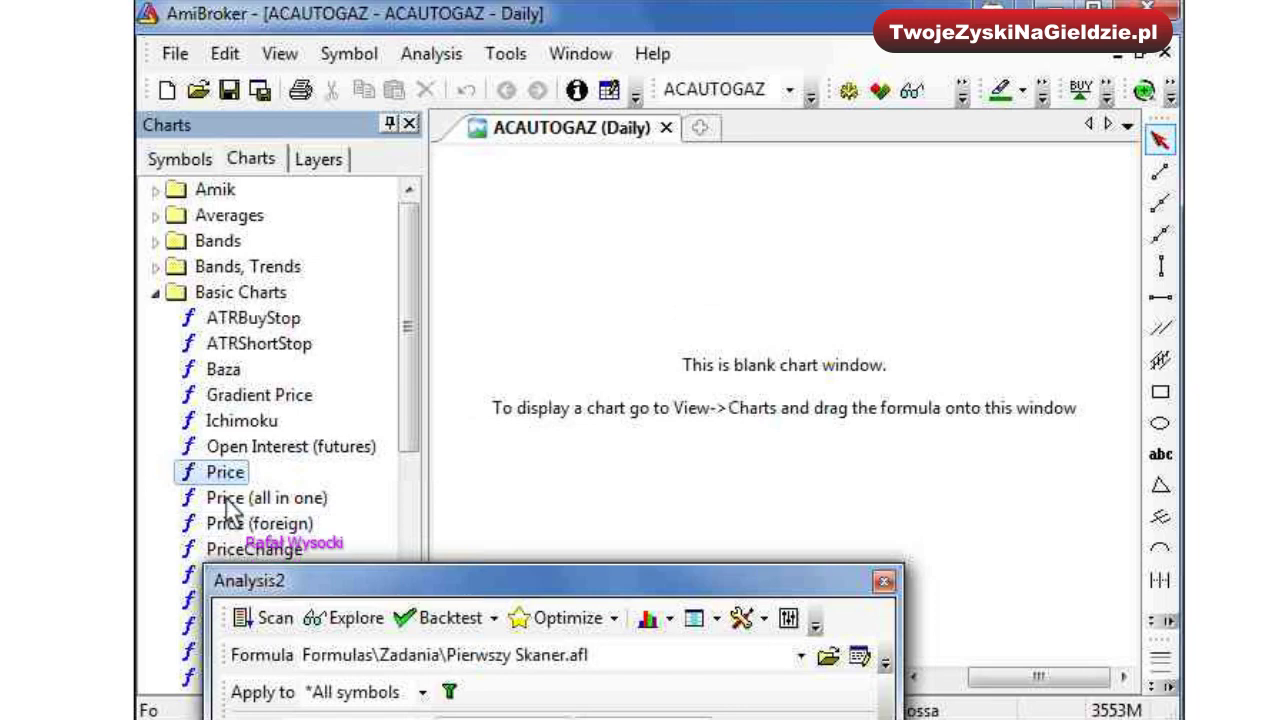
Step: Close the floating Analysis2 window and insert the Price formula into the blank ACAUTOGAZ chart
drag(414, 581, 1012, 373)
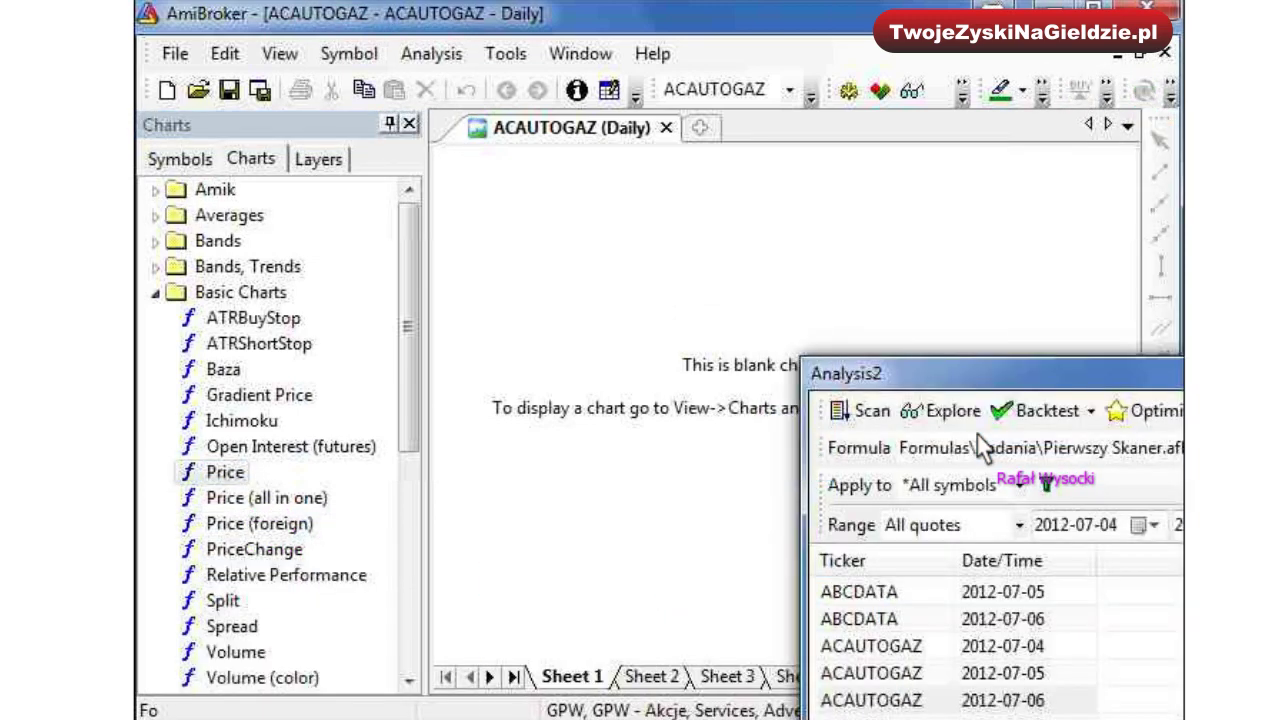
double_click(995, 382)
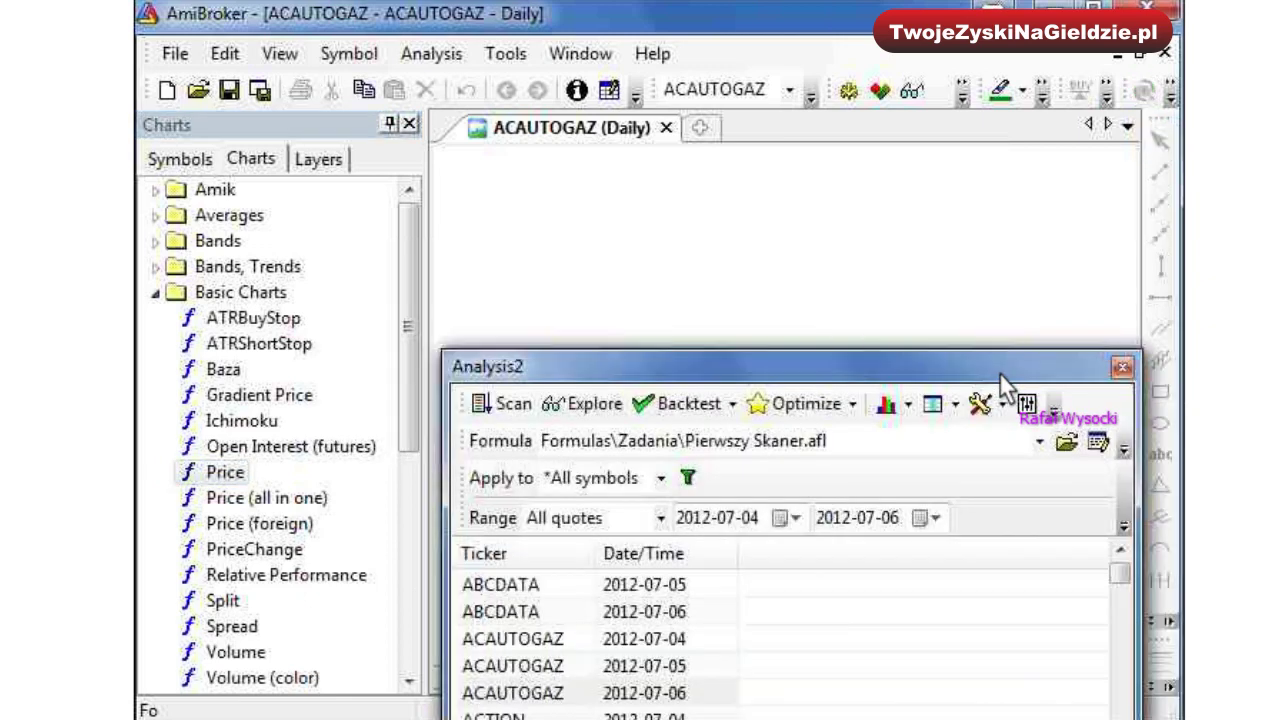
click(1122, 367)
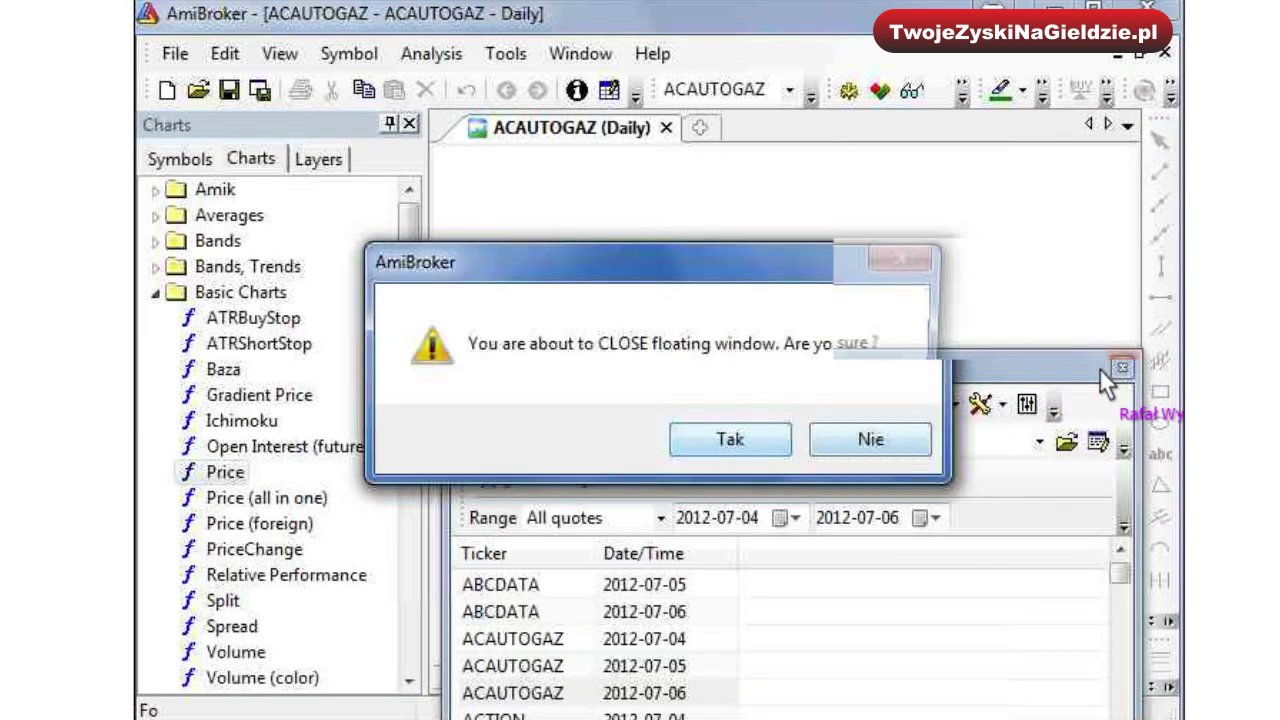
click(760, 438)
double_click(187, 470)
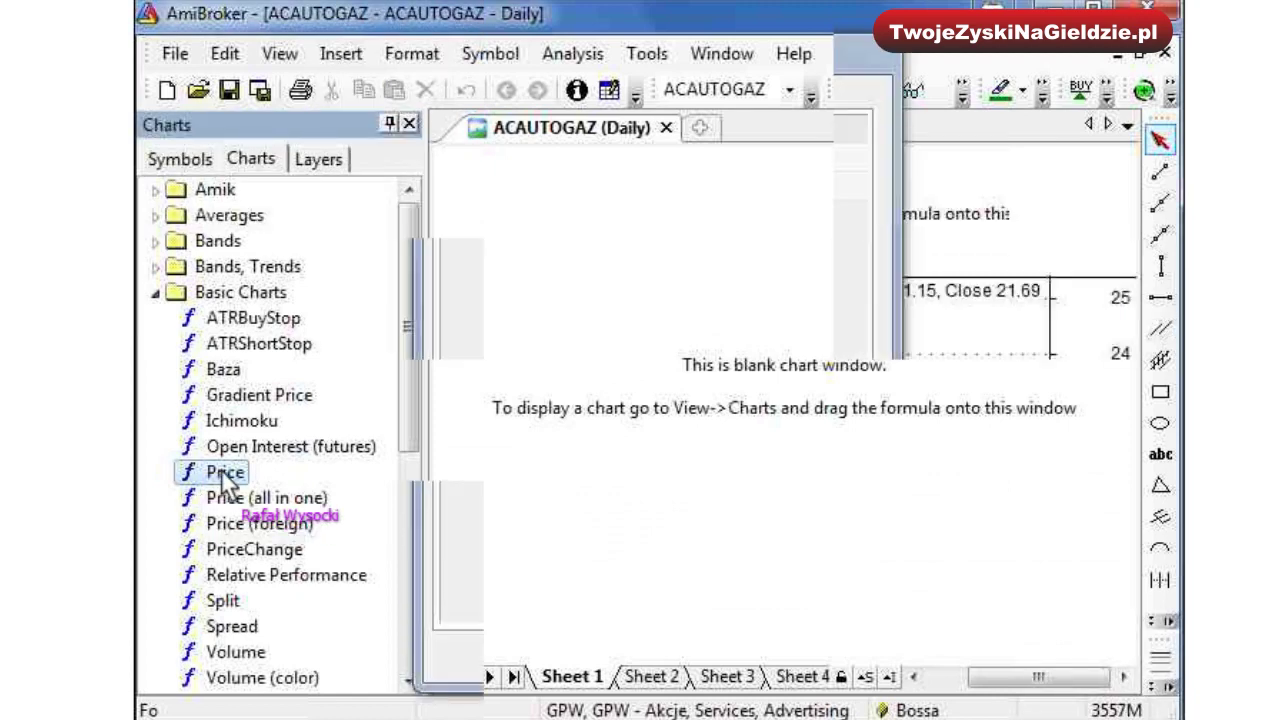
click(831, 656)
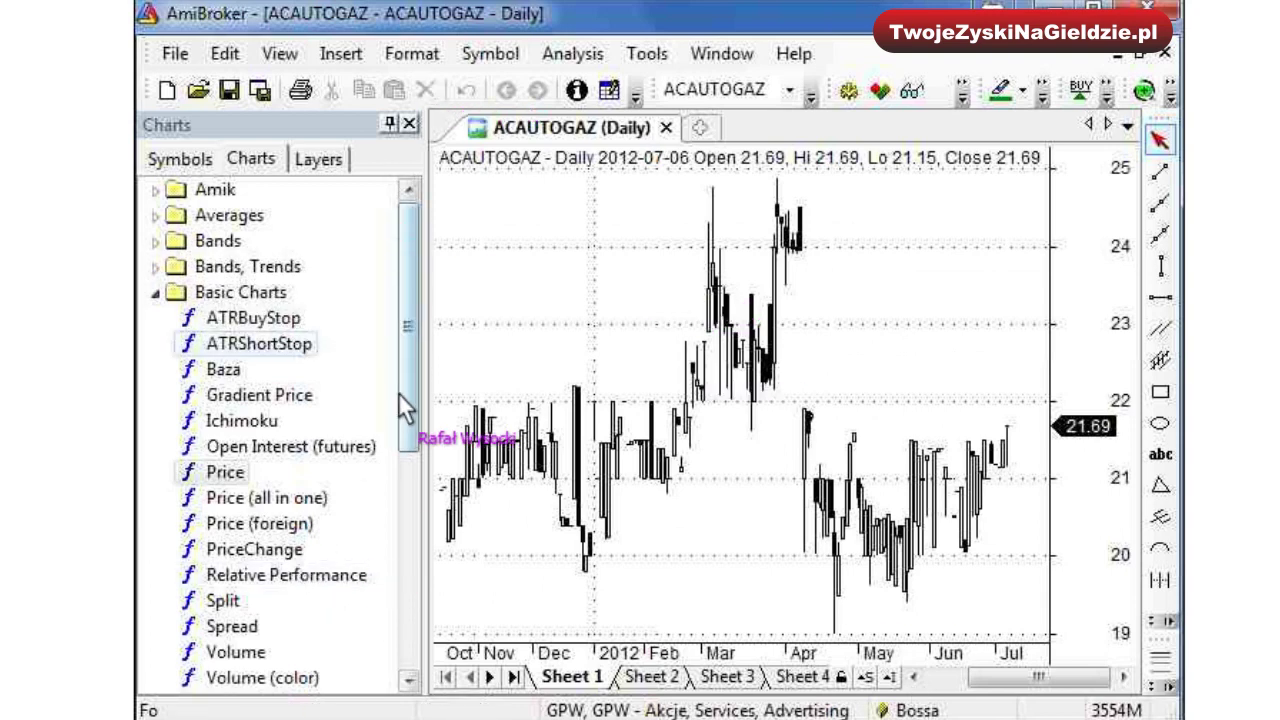
Step: Open Pierwszy Skaner from the Zadania folder in a new analysis and run the exploration over all quotes
double_click(245, 292)
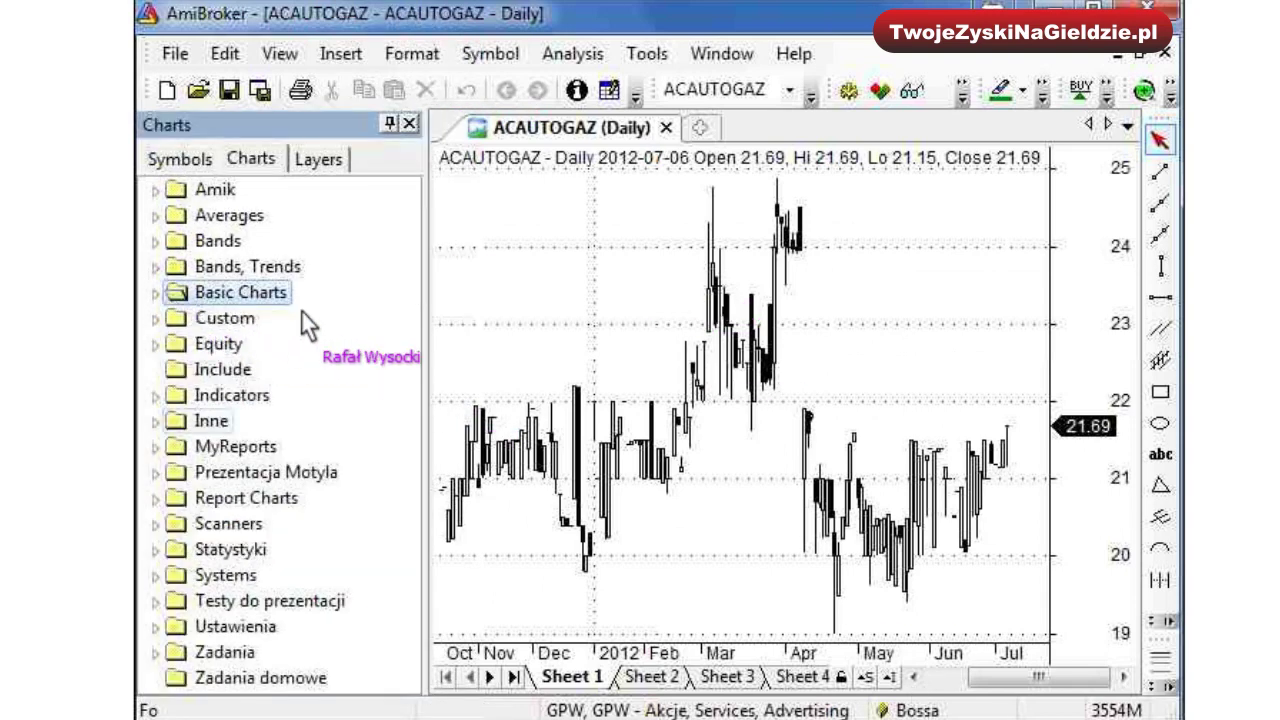
click(157, 652)
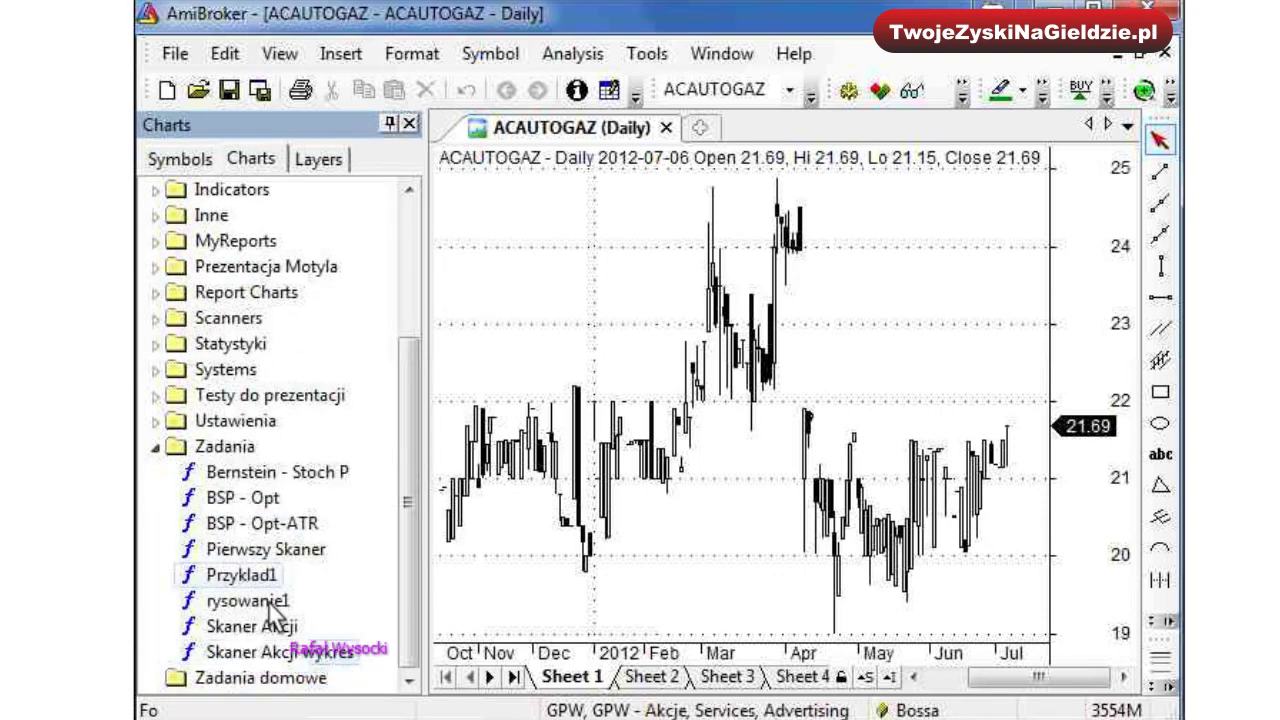
right_click(266, 558)
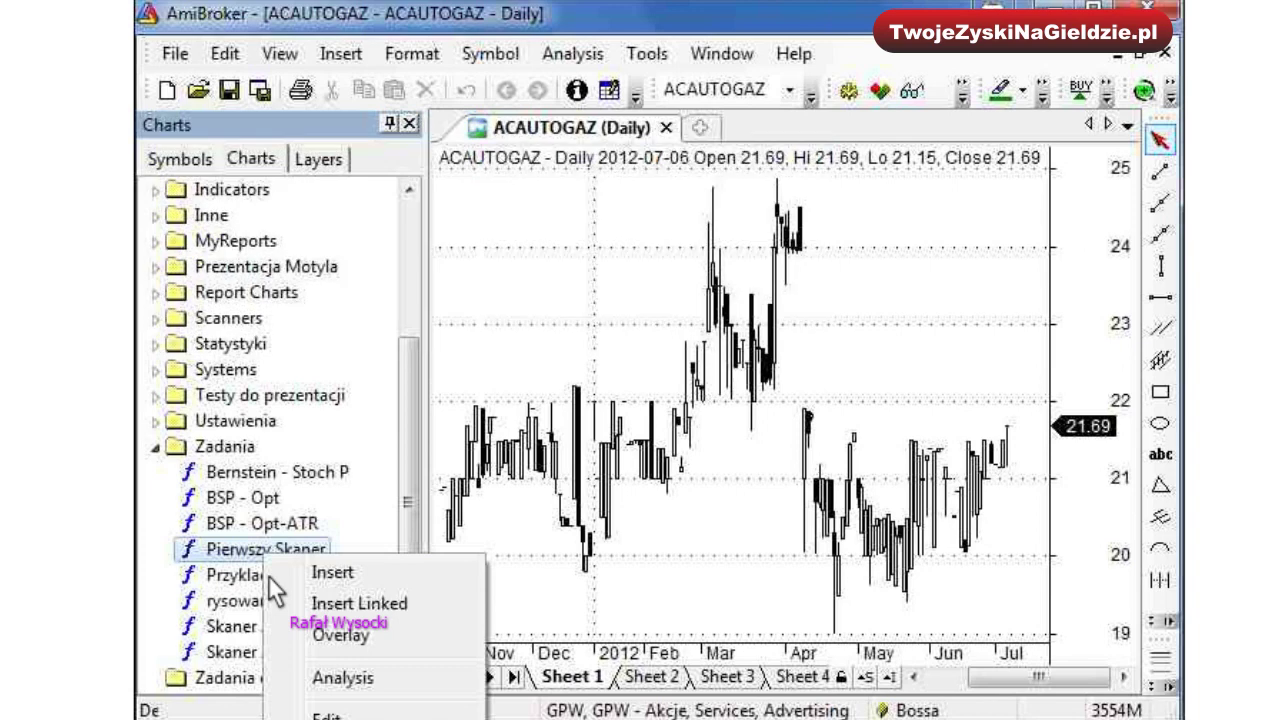
click(352, 679)
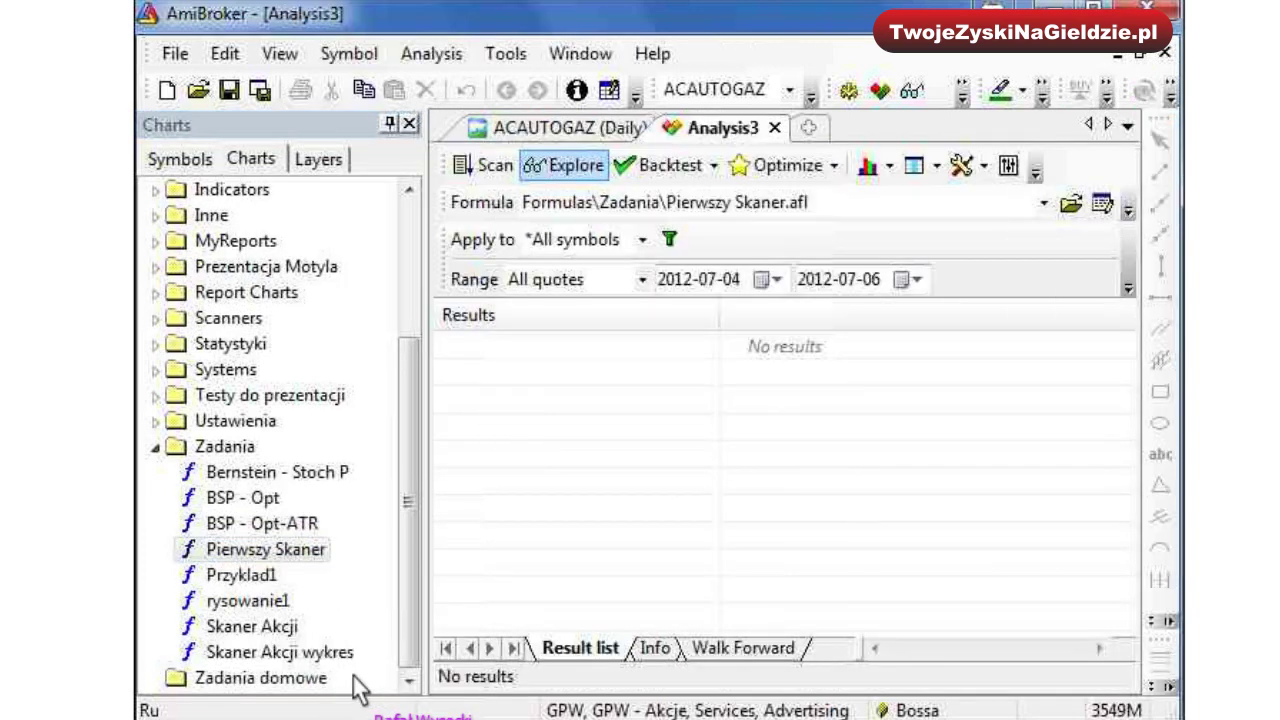
click(568, 164)
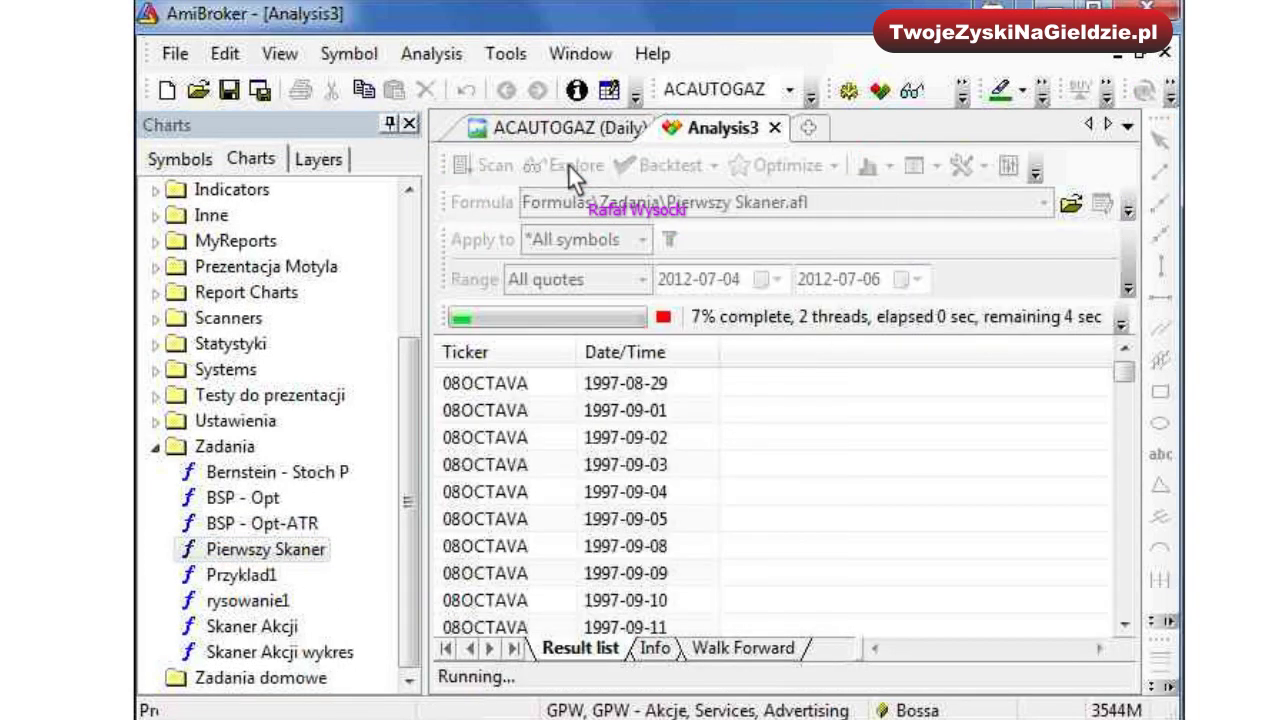
Step: Make the Analysis3 window floating, move it up over the chart and enlarge it downward
right_click(740, 136)
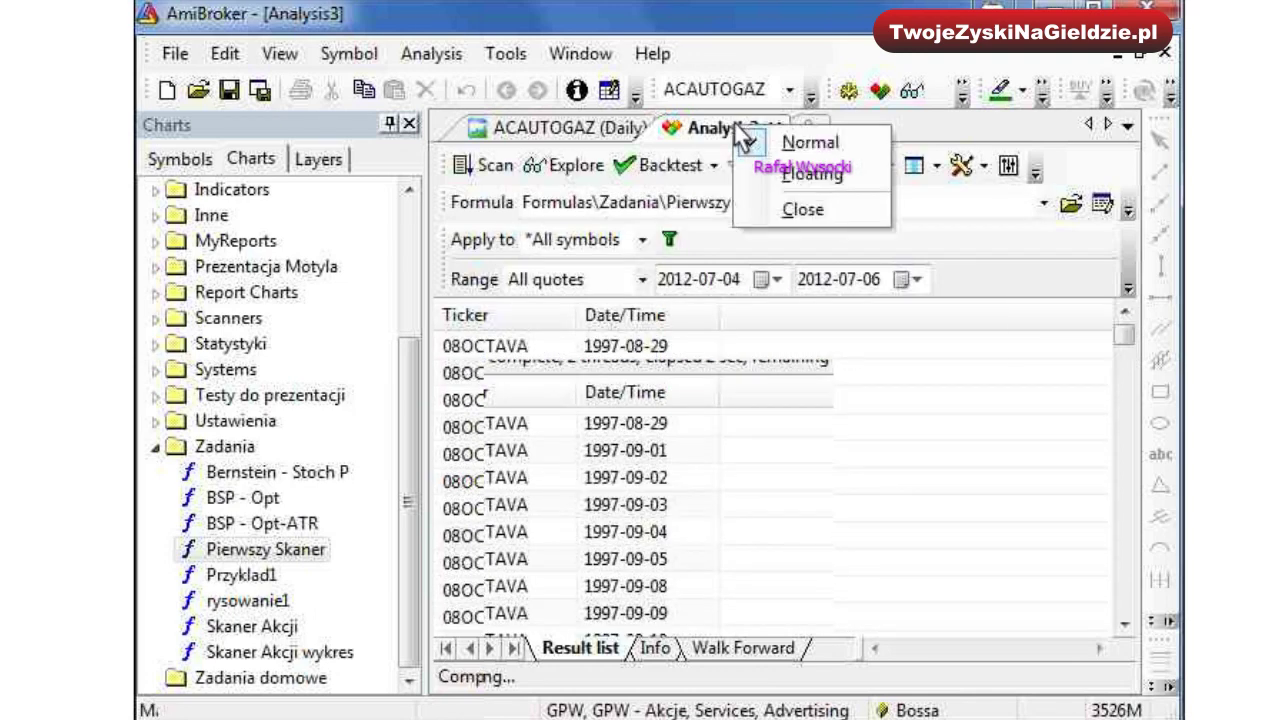
click(779, 169)
drag(779, 169, 495, 40)
drag(480, 556, 461, 690)
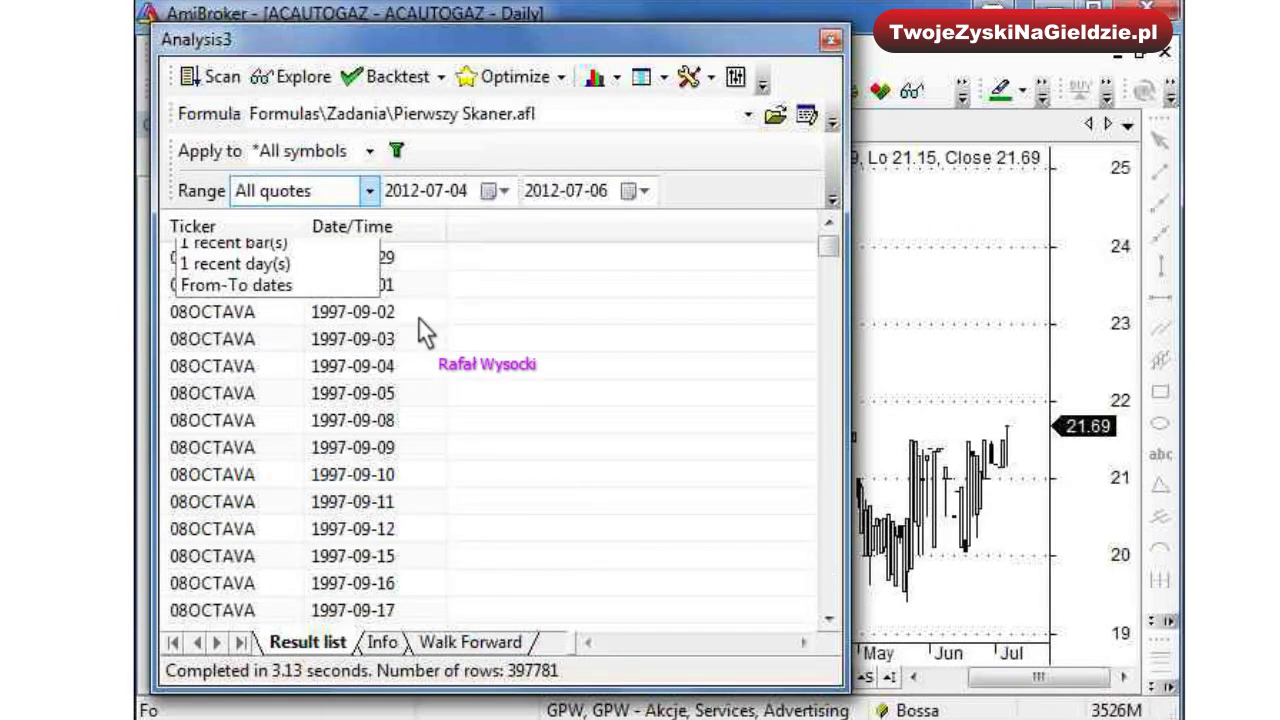
Step: Set the floating analysis's range to From-To dates and rerun the exploration
key(Down)
key(Down)
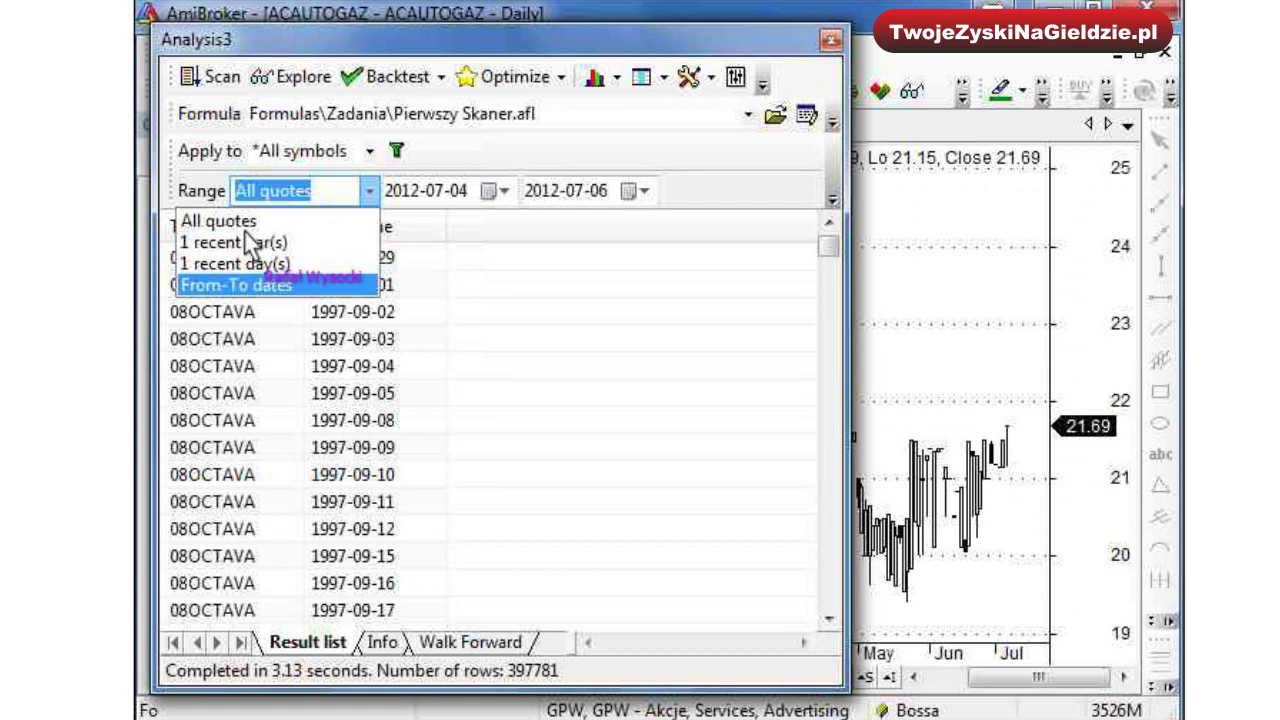
click(254, 283)
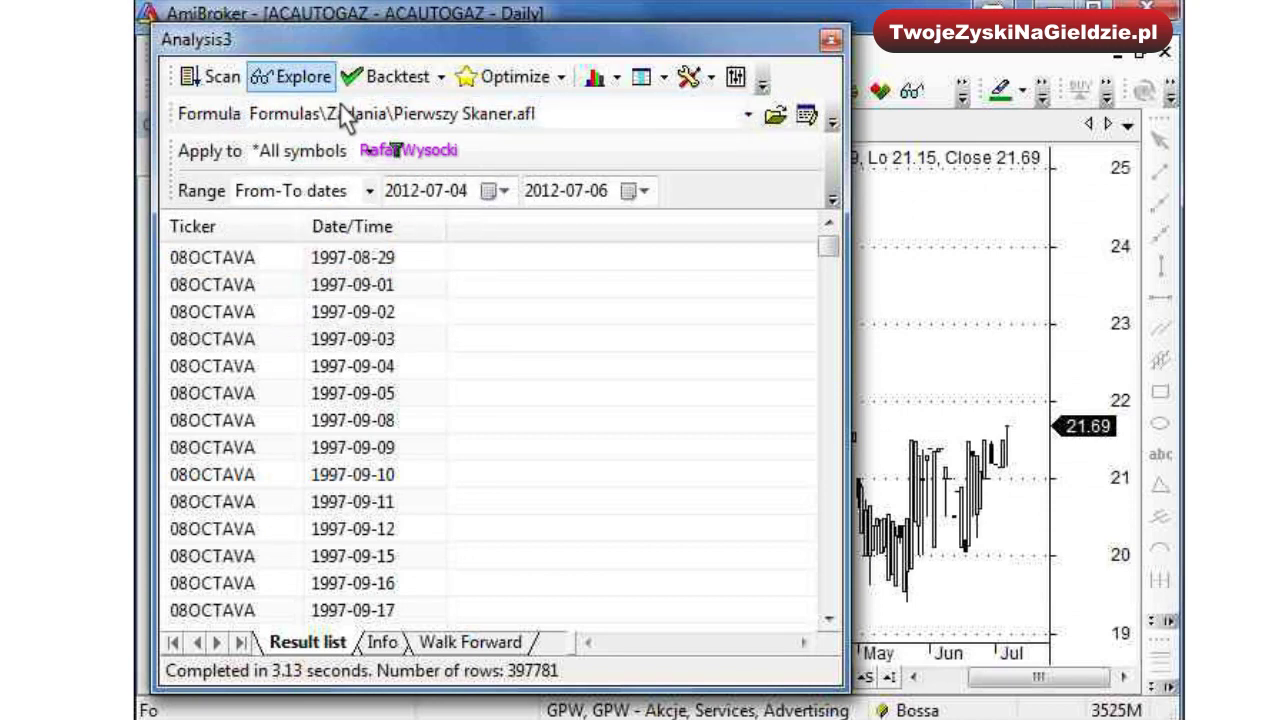
click(290, 76)
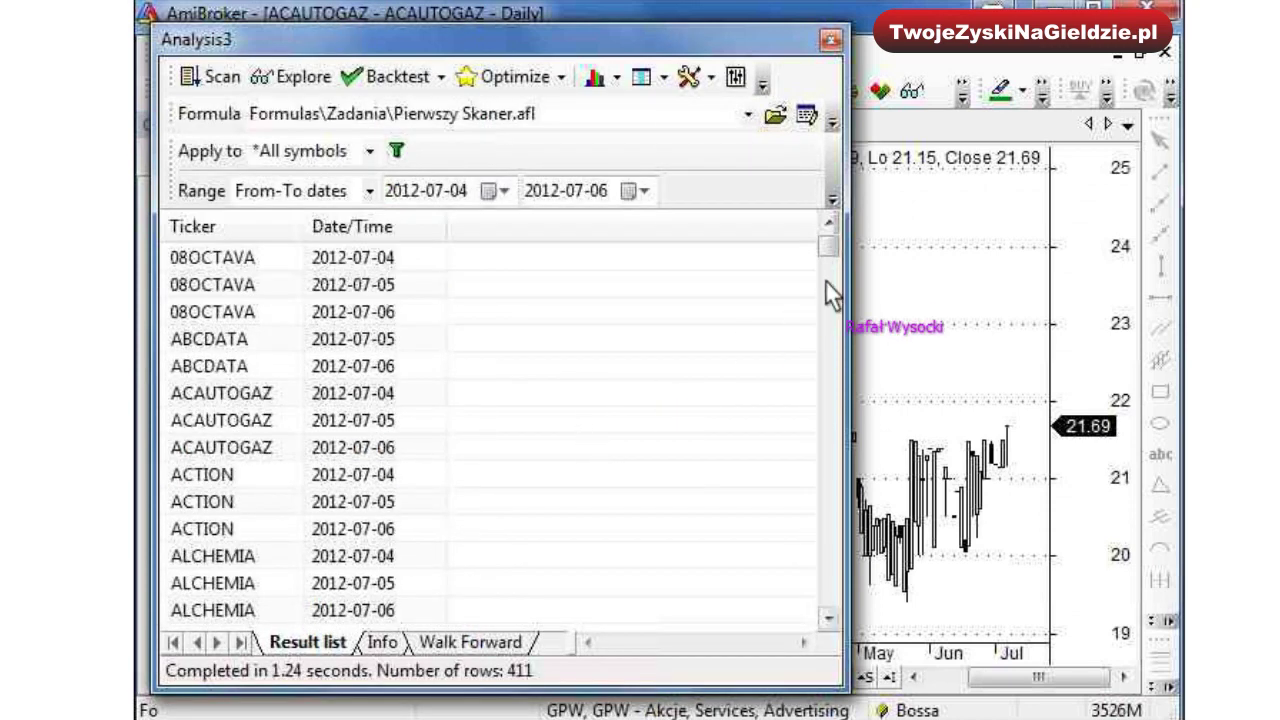
Step: Change the start date of the Analysis3 range to 2012-07-06 and rerun the exploration
click(488, 191)
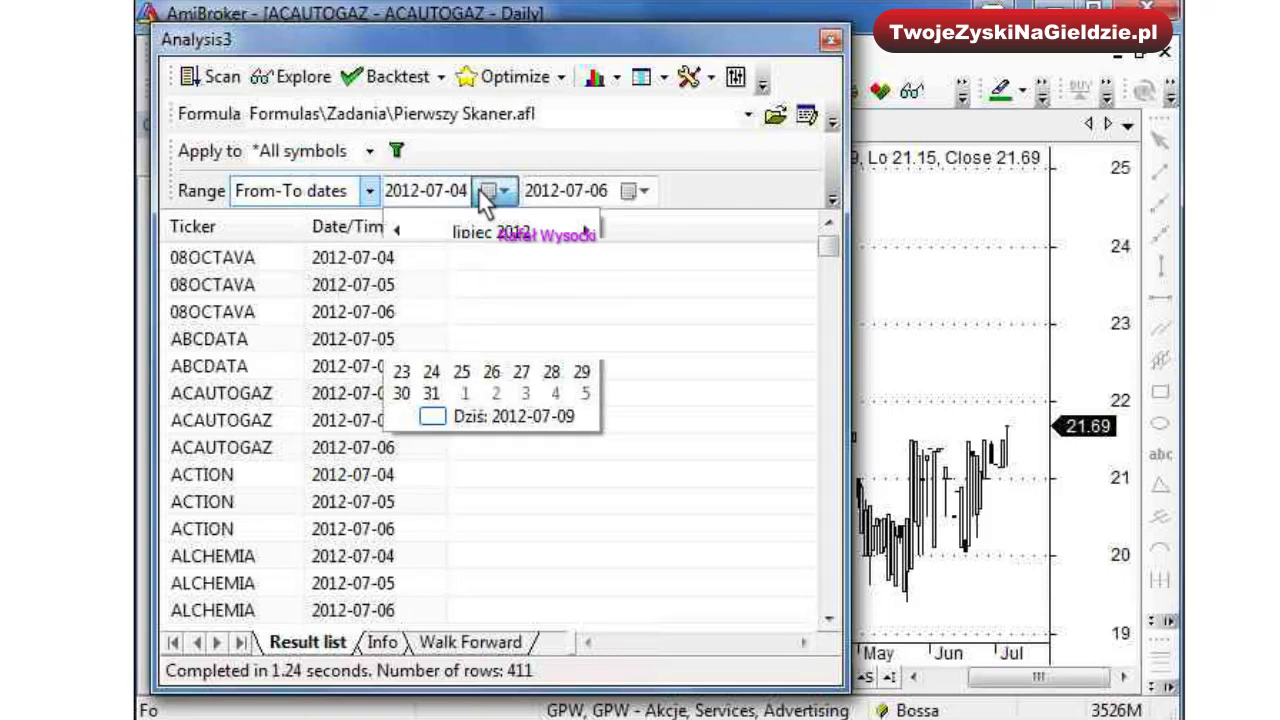
click(503, 252)
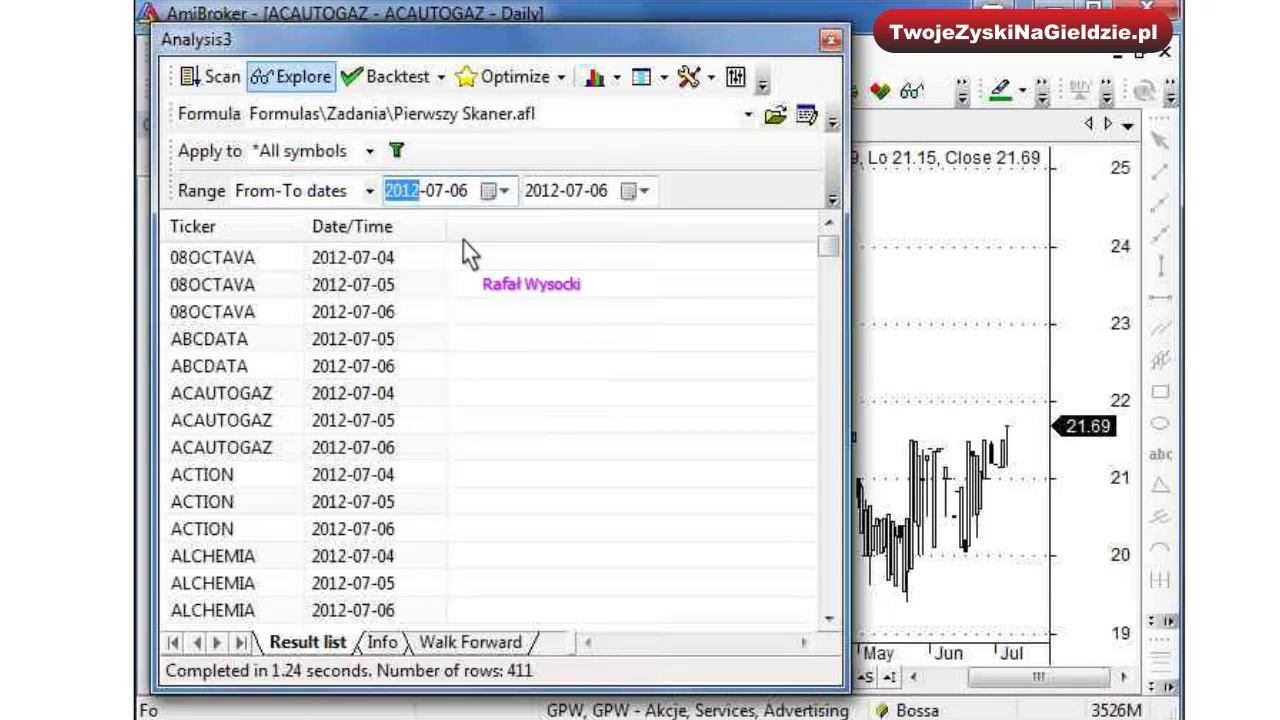
click(297, 77)
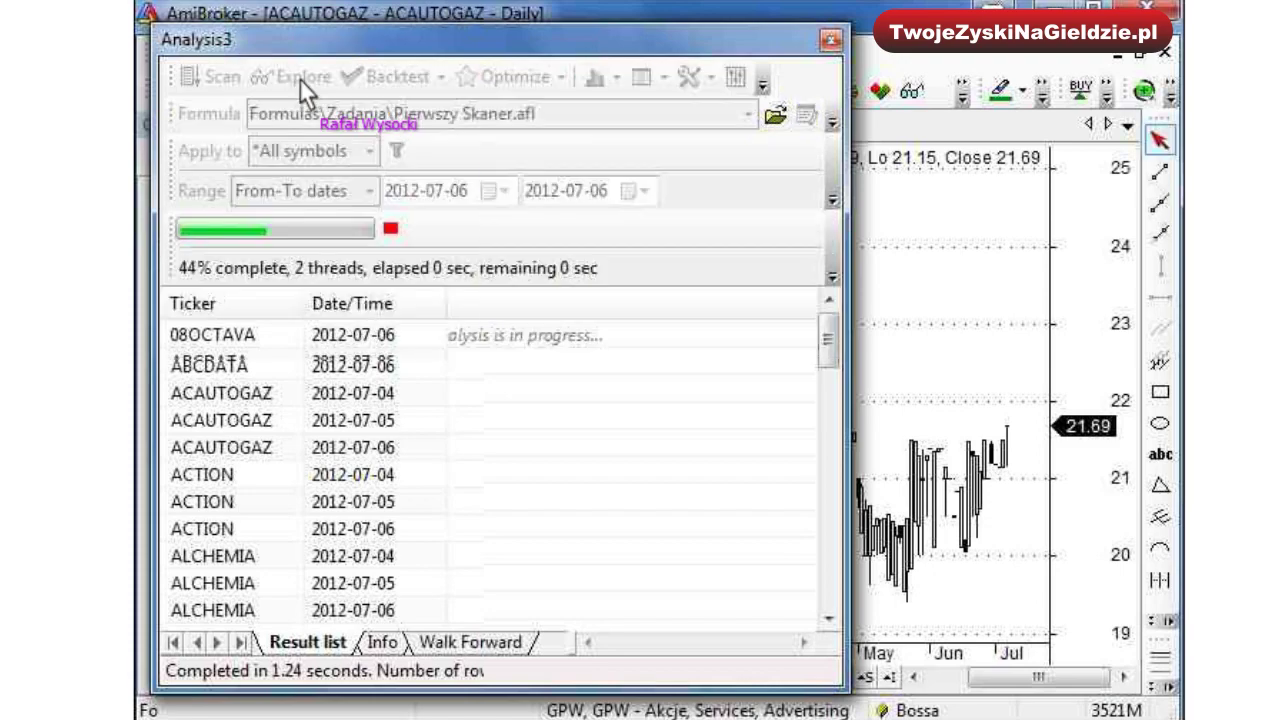
Step: Narrow the Analysis3 window to uncover the price chart and step through the result charts from ACTION to AMREST
drag(849, 429, 508, 430)
click(270, 370)
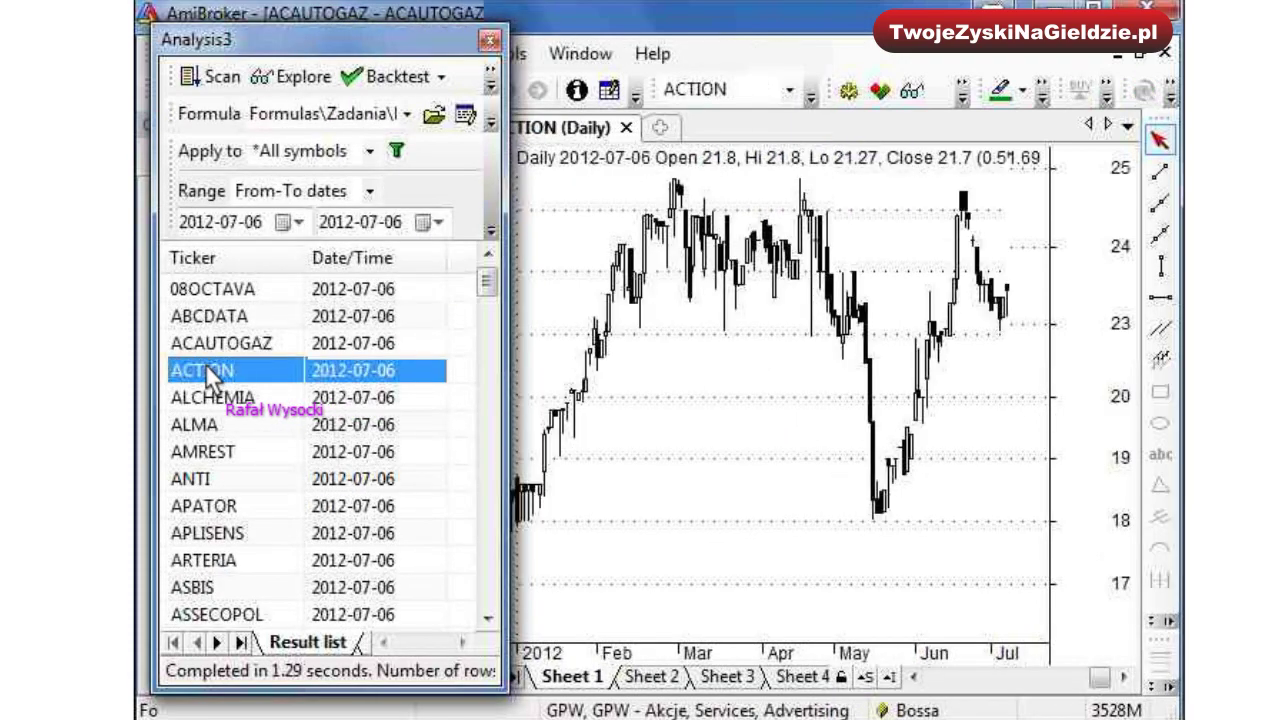
key(Down)
key(Down)
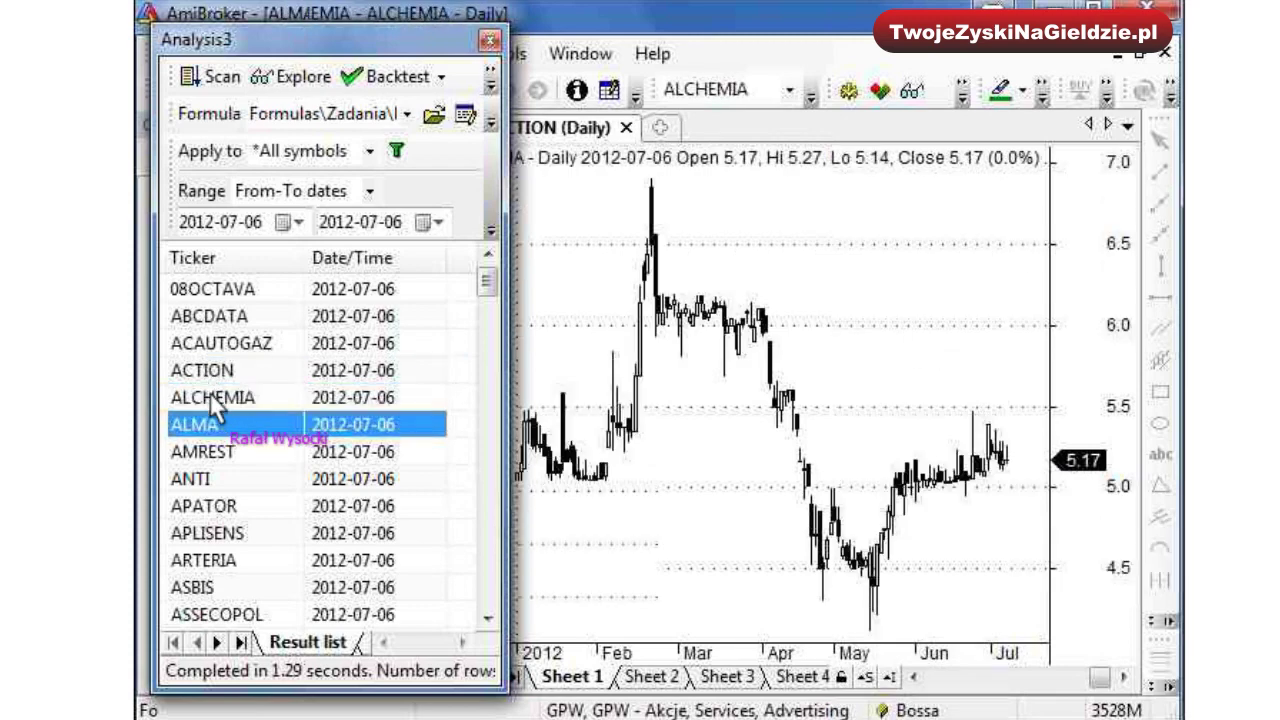
key(Down)
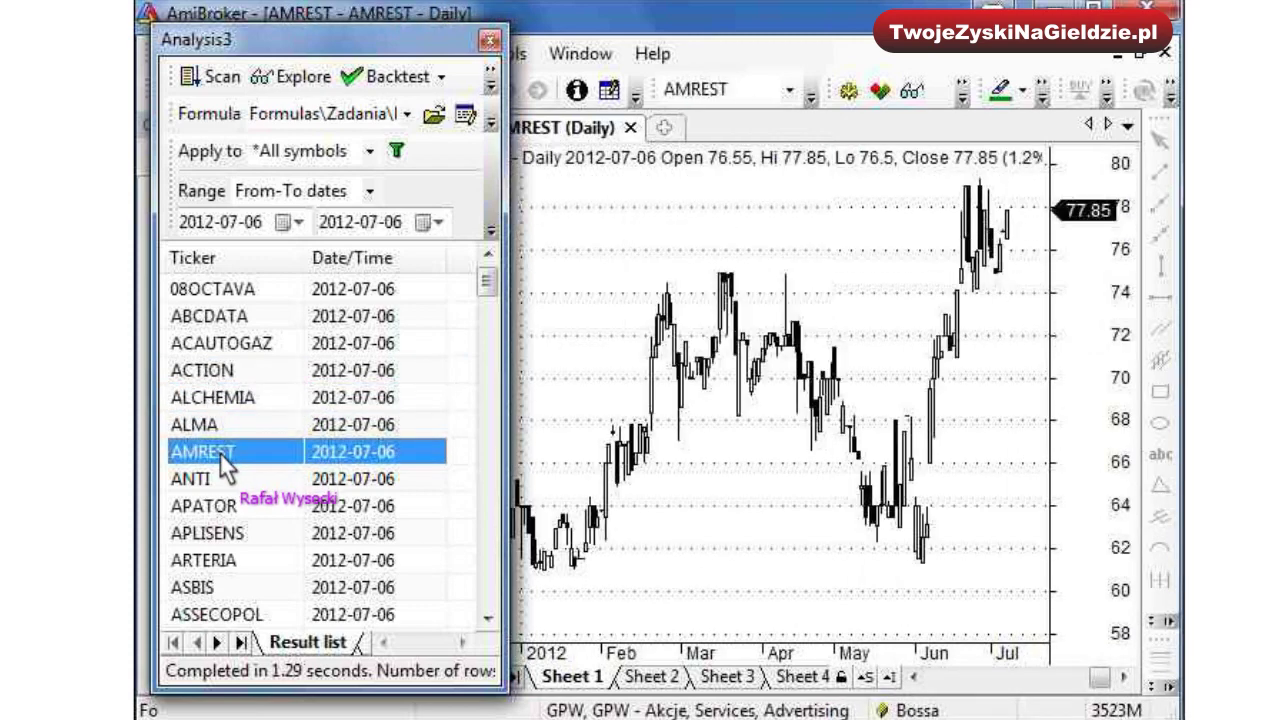
Step: Browse the price charts of the exploration results, switching among tickers such as AMREST, APATOR, ACTION, ABCDATA and ALCHEMIA
key(Down)
key(Down)
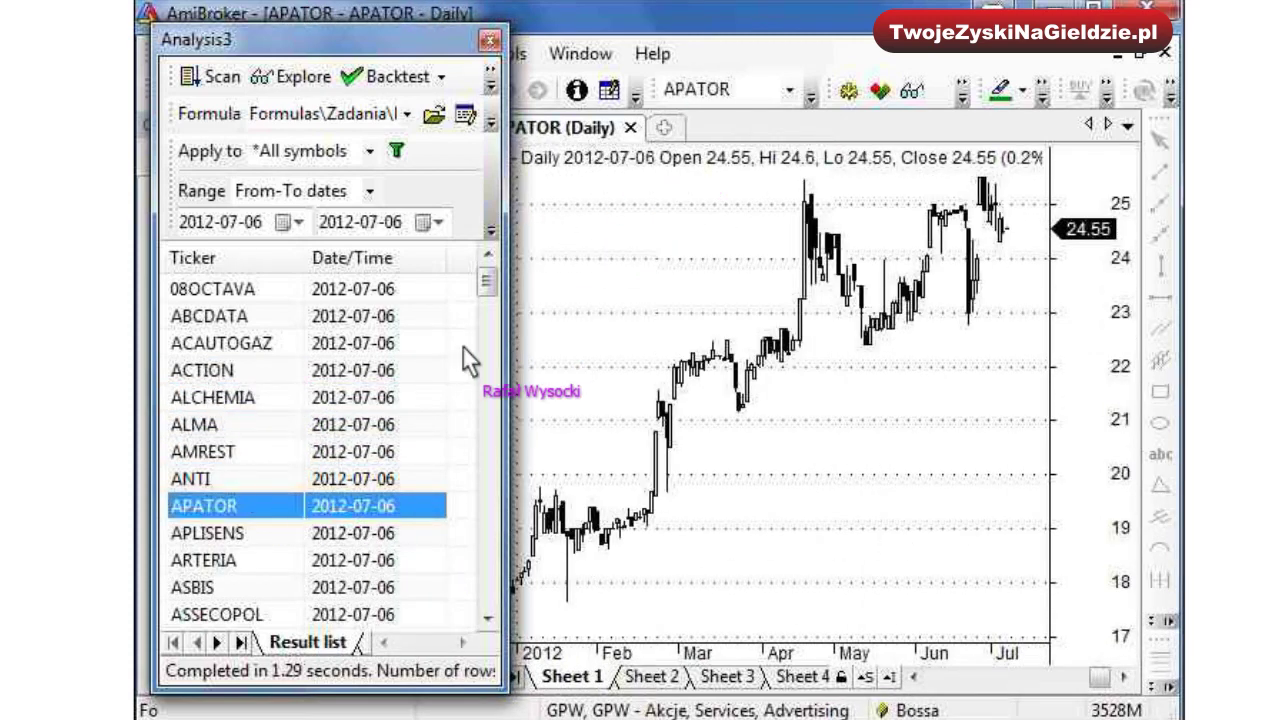
click(245, 447)
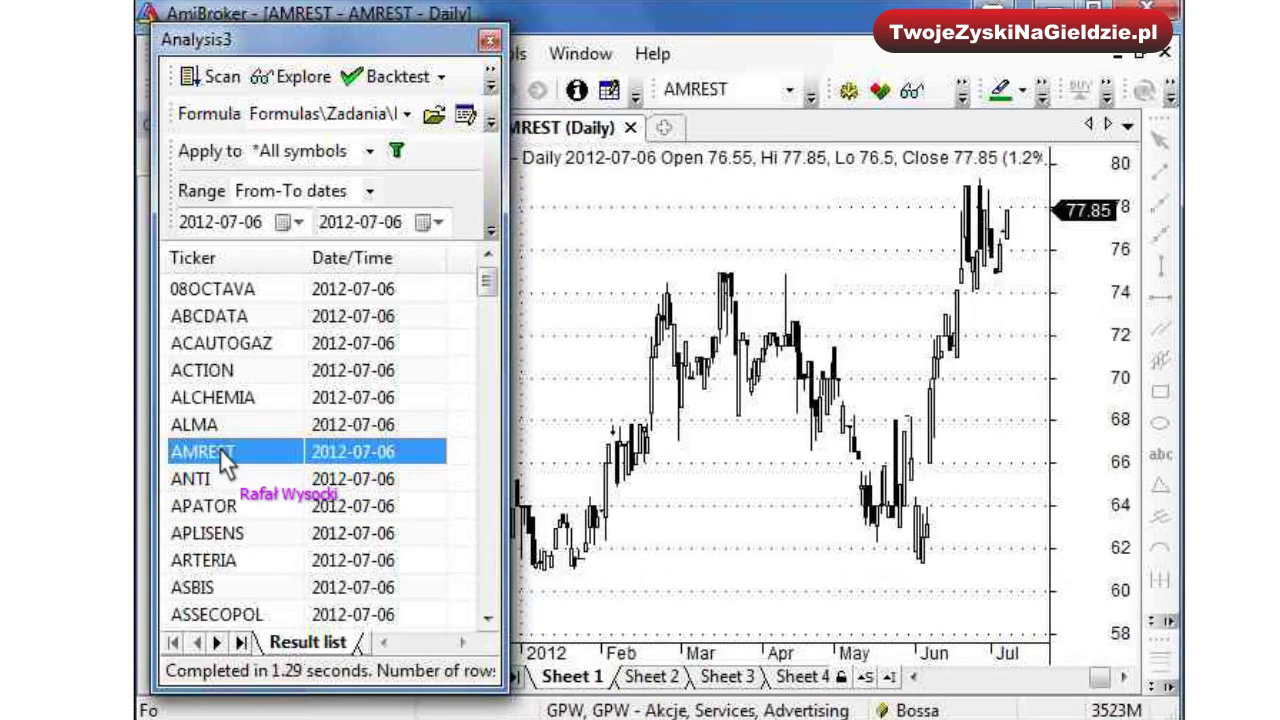
click(220, 343)
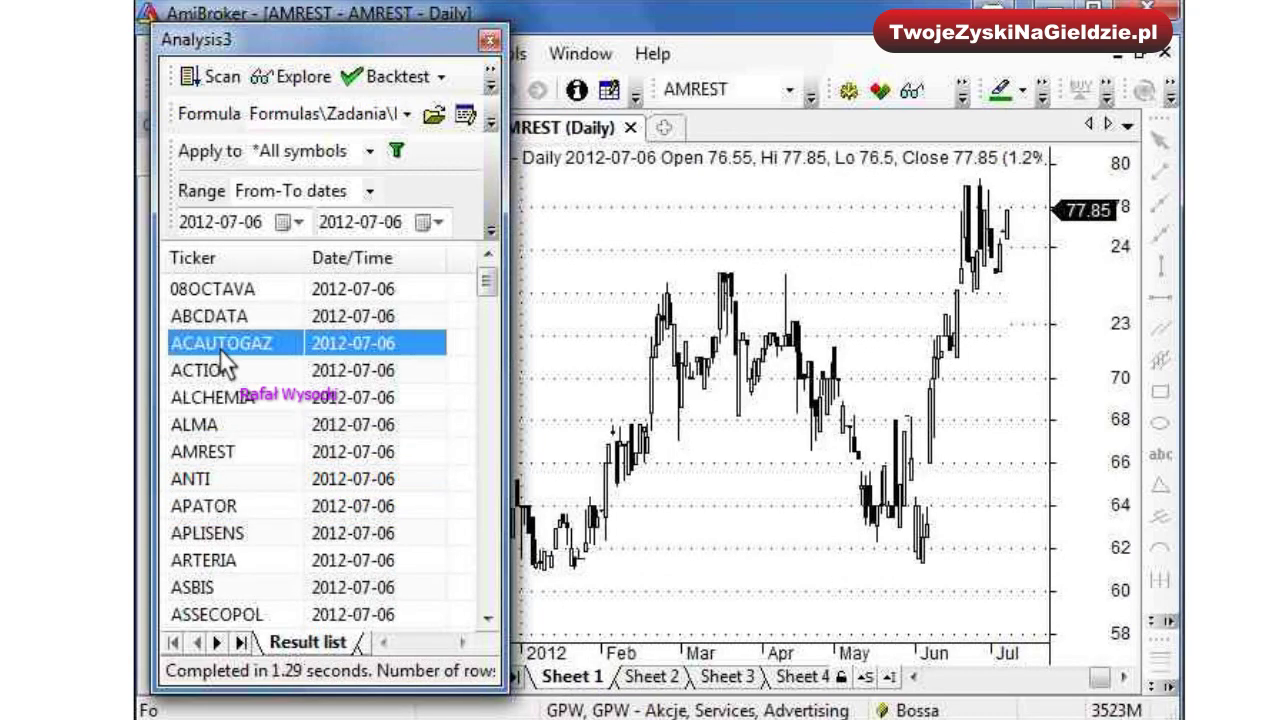
click(220, 506)
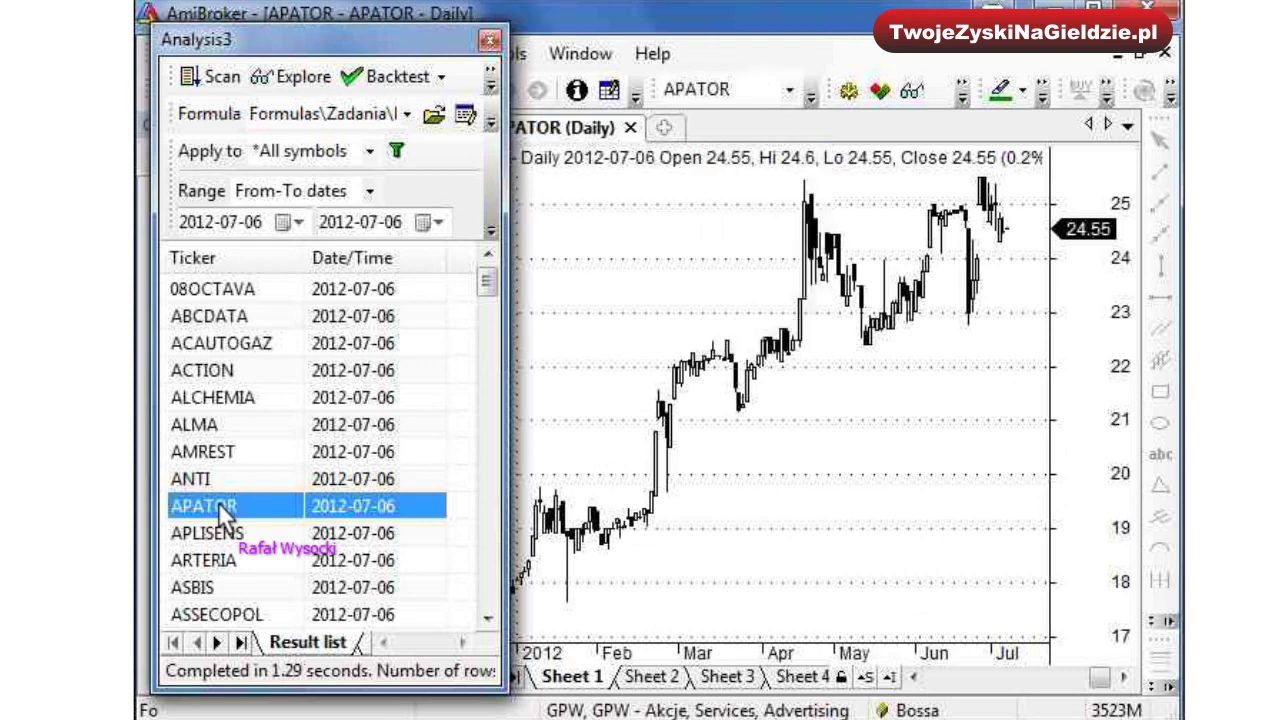
click(255, 376)
click(210, 354)
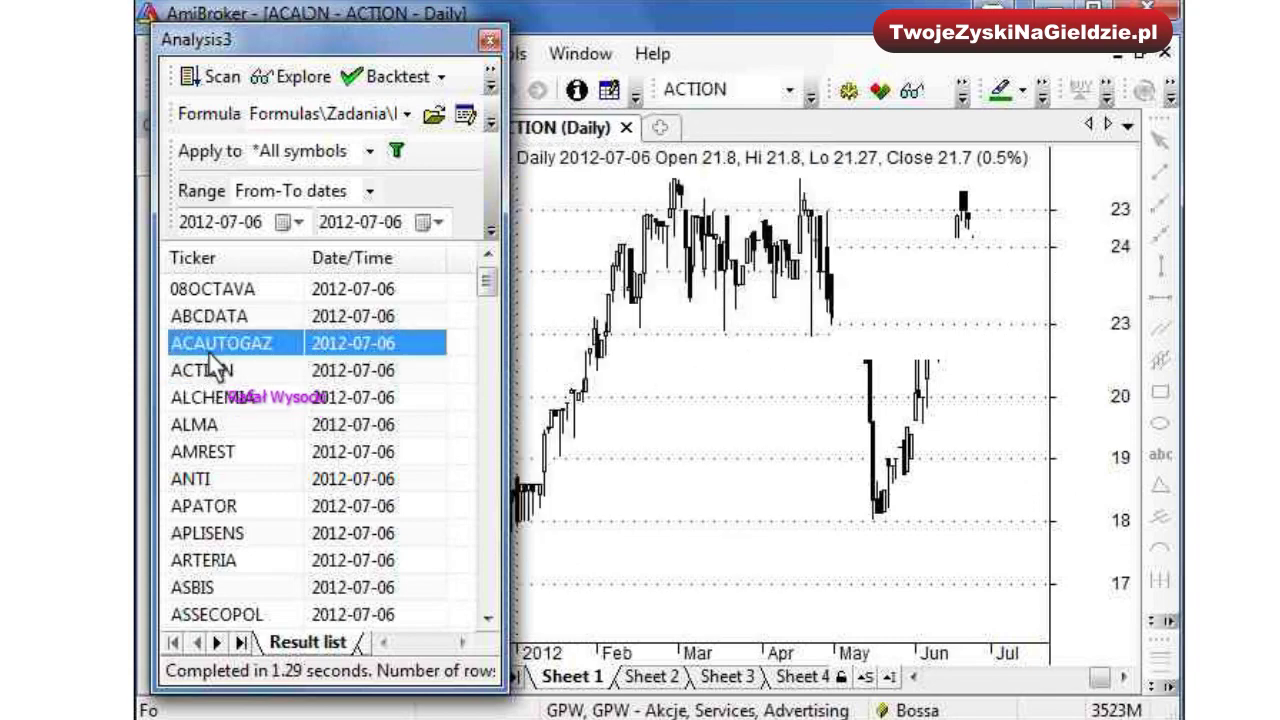
click(214, 318)
click(216, 396)
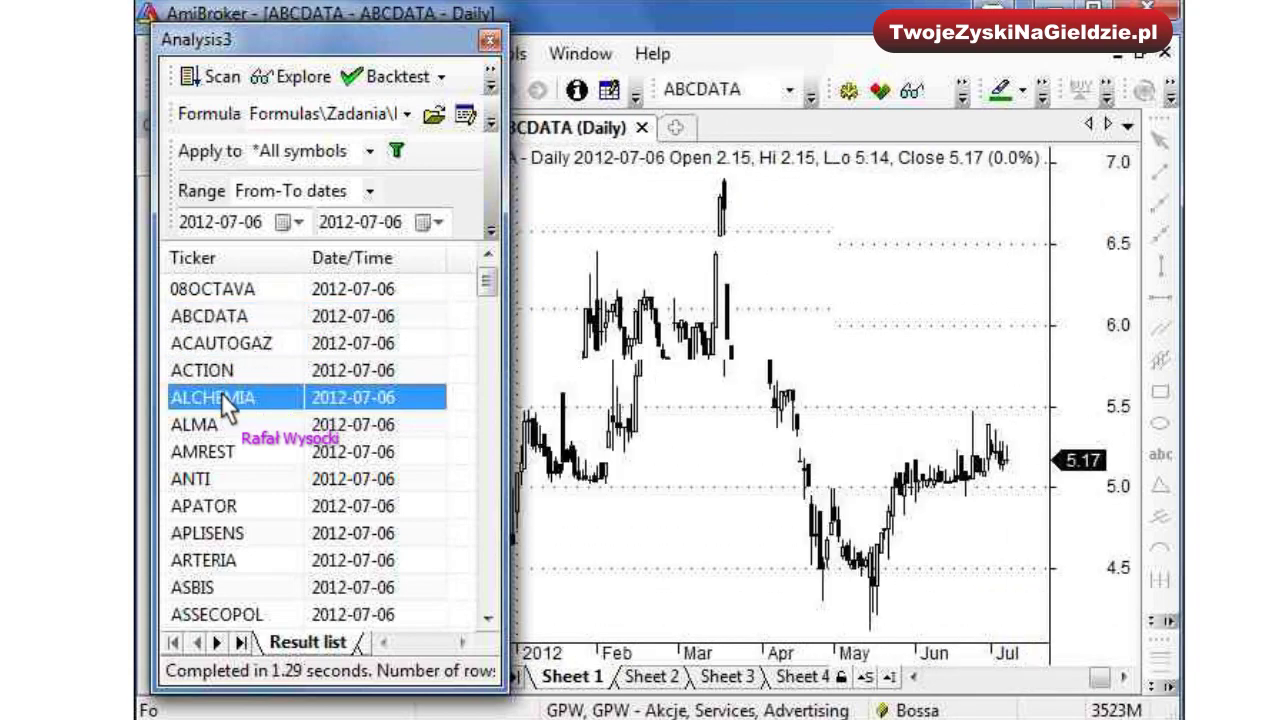
click(220, 445)
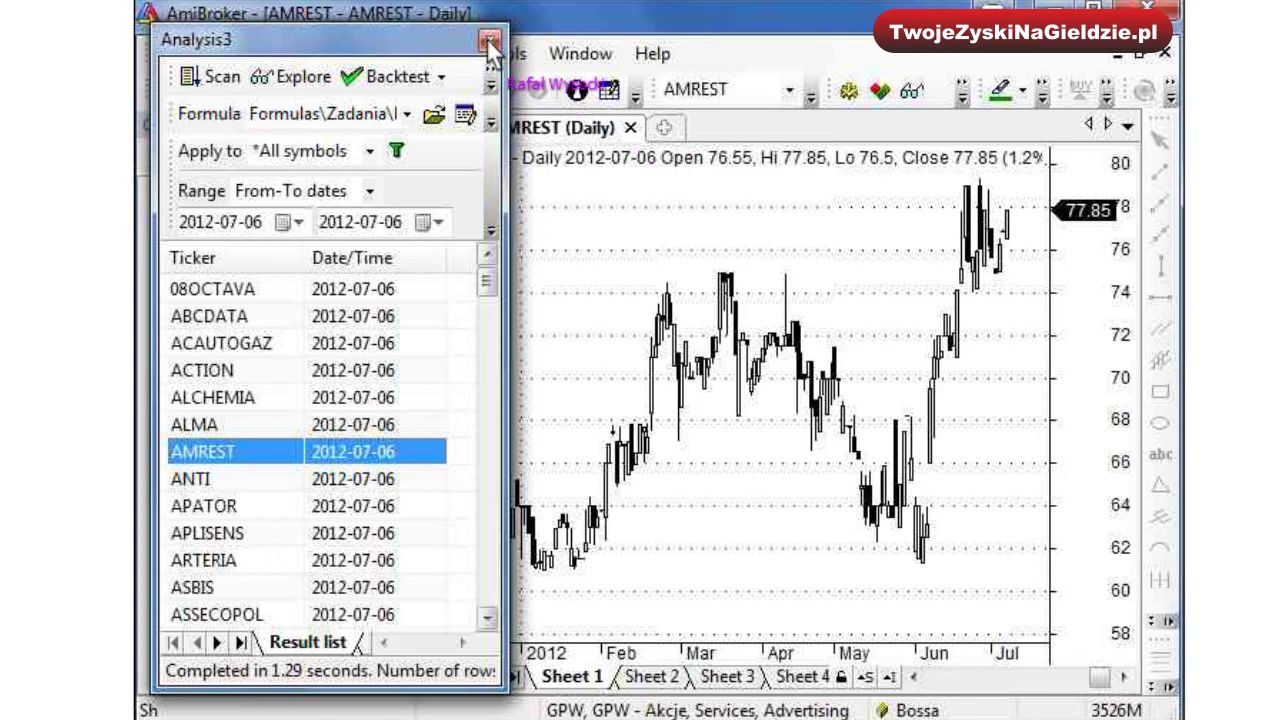
click(247, 394)
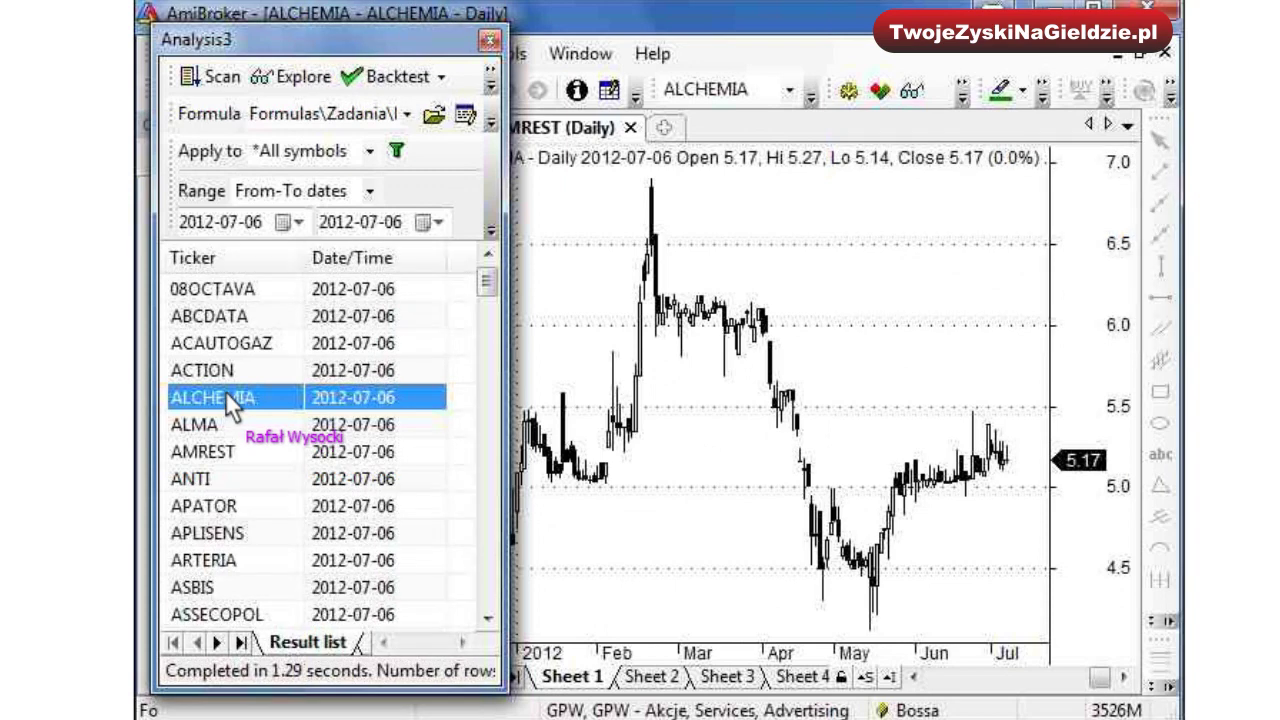
Step: Close the floating Analysis3 window and open the Pierwszy Skaner formula from the Zadania folder for editing
click(490, 41)
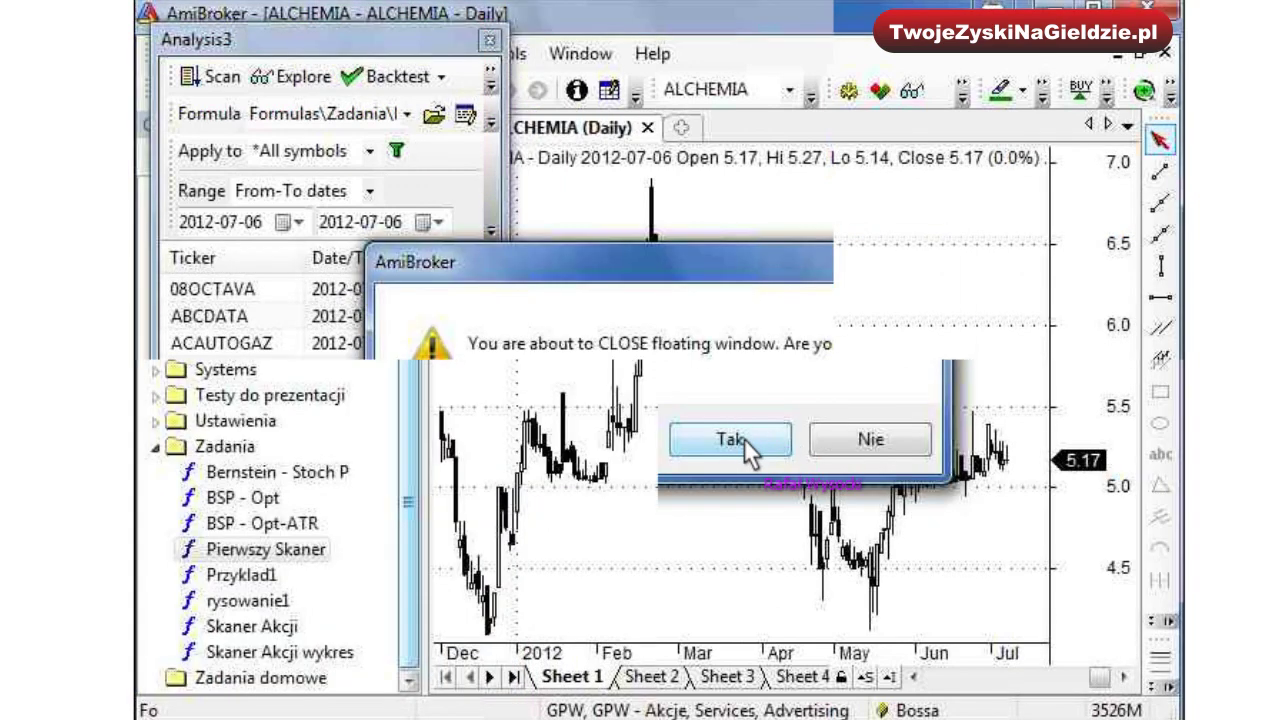
click(730, 439)
right_click(310, 553)
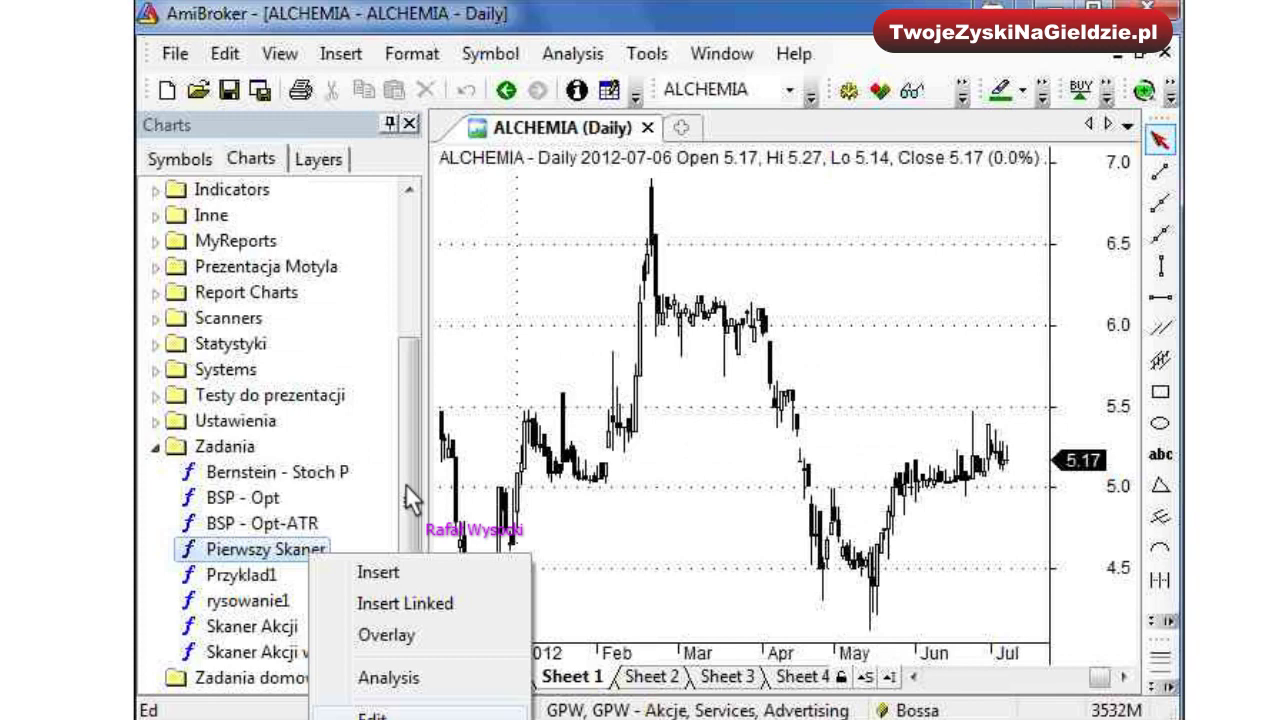
click(375, 713)
Step: Delete the blank first line above the Filter statement in Pierwszy Skaner, then close the formula and save the changes
drag(686, 198, 461, 427)
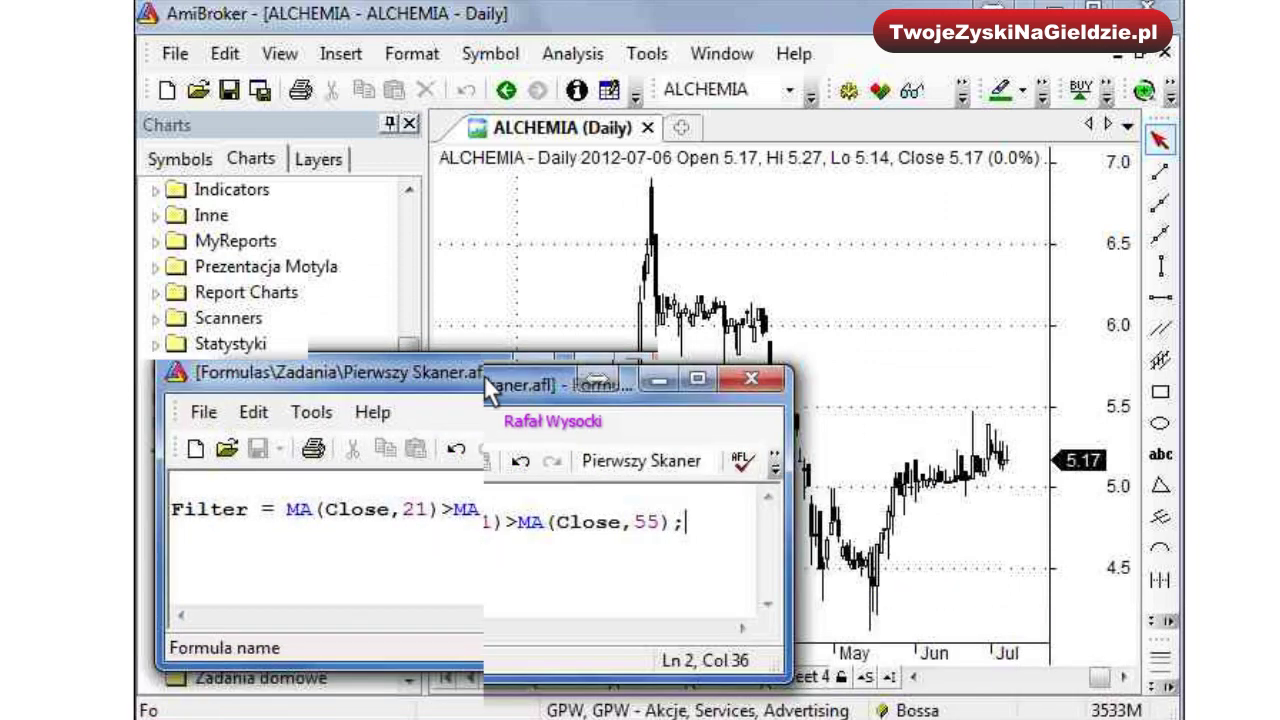
click(625, 489)
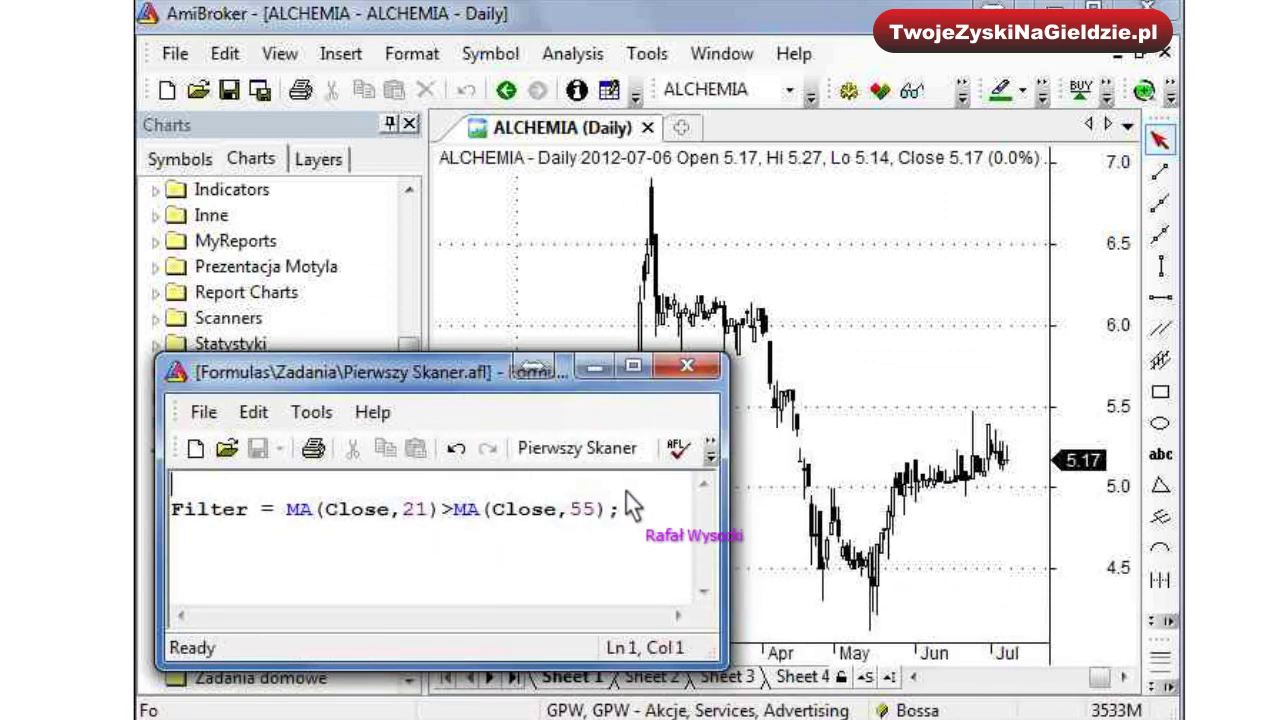
key(Delete)
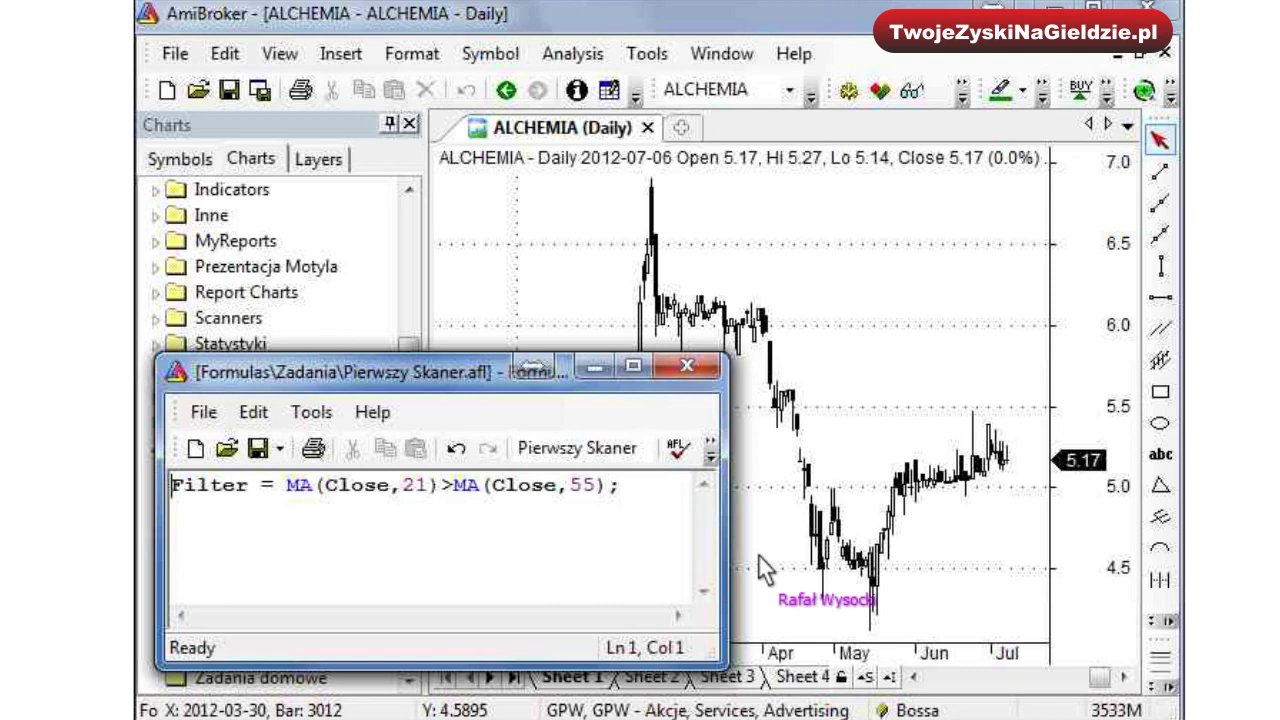
drag(437, 372, 425, 34)
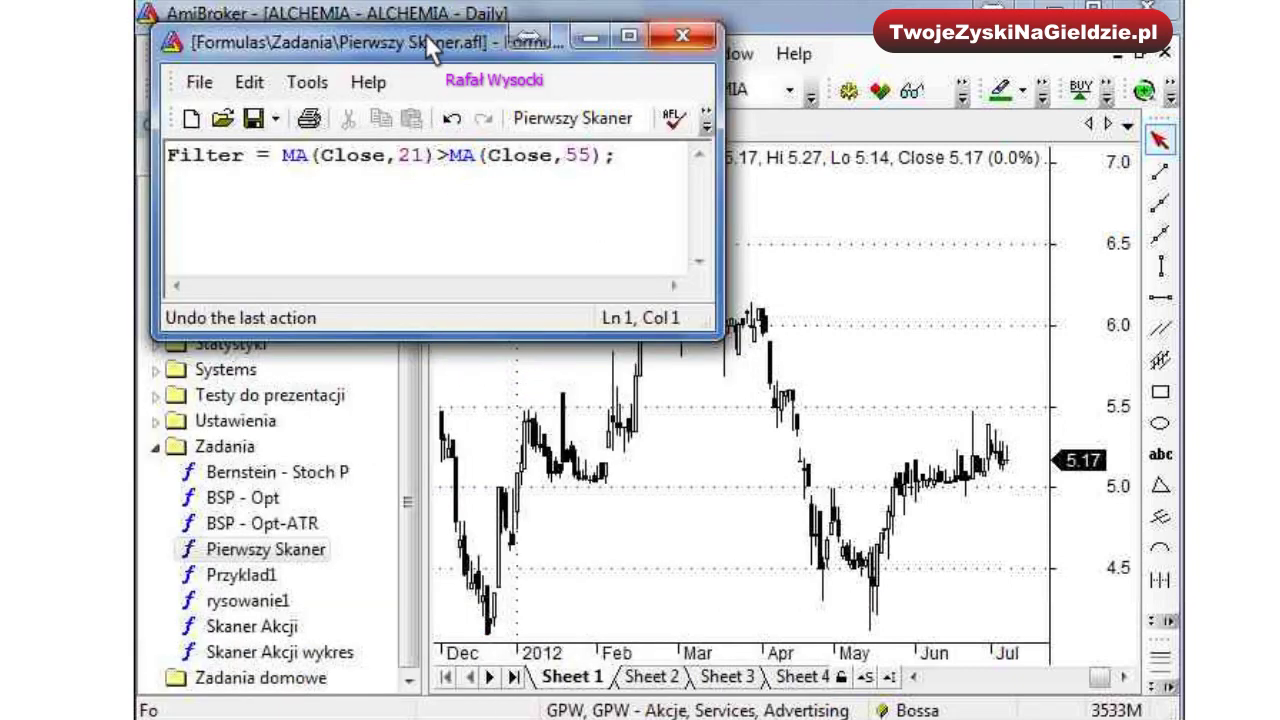
click(681, 38)
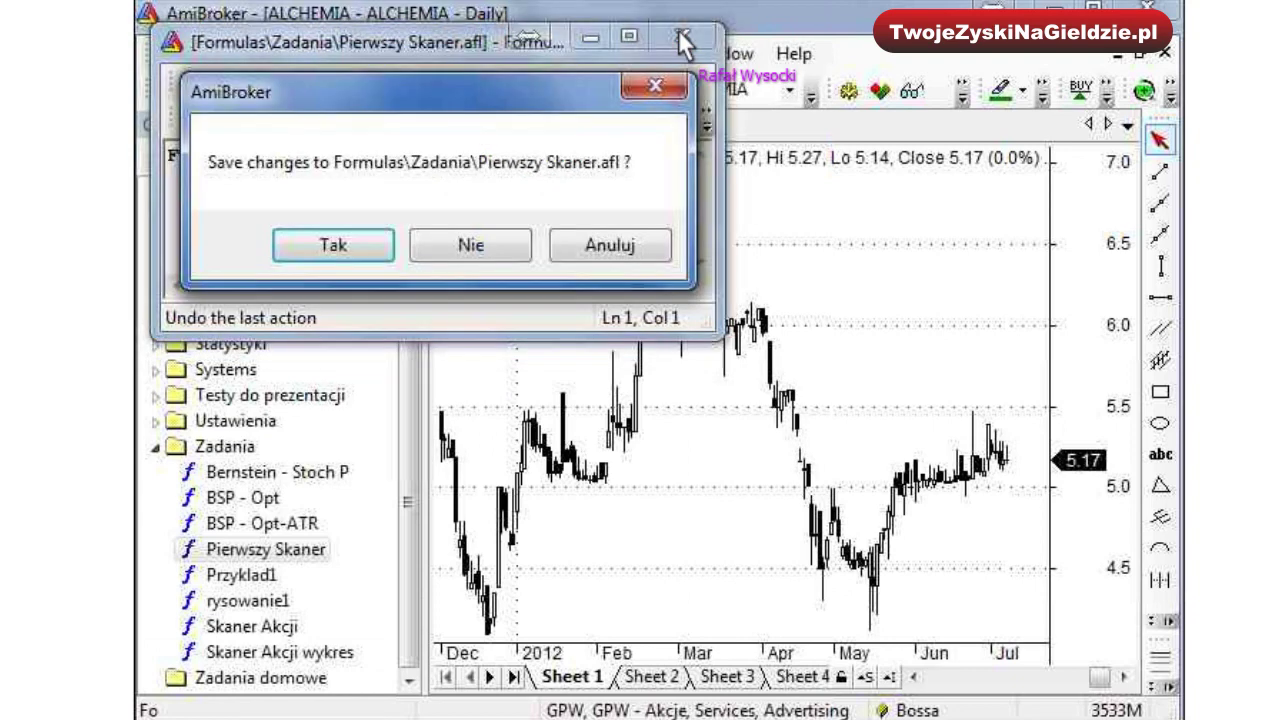
click(305, 243)
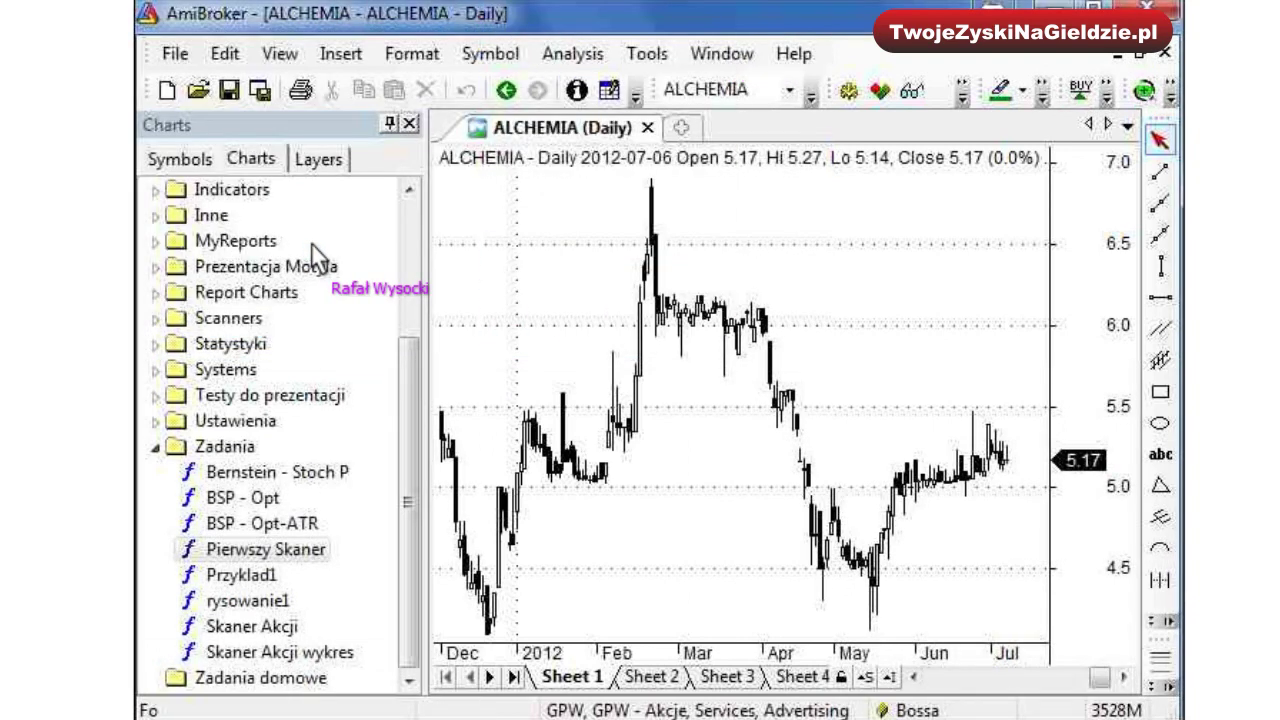
Step: View the code of the Skaner Akcji formula, close it, and explore all symbols with it for 2012-07-06
right_click(250, 630)
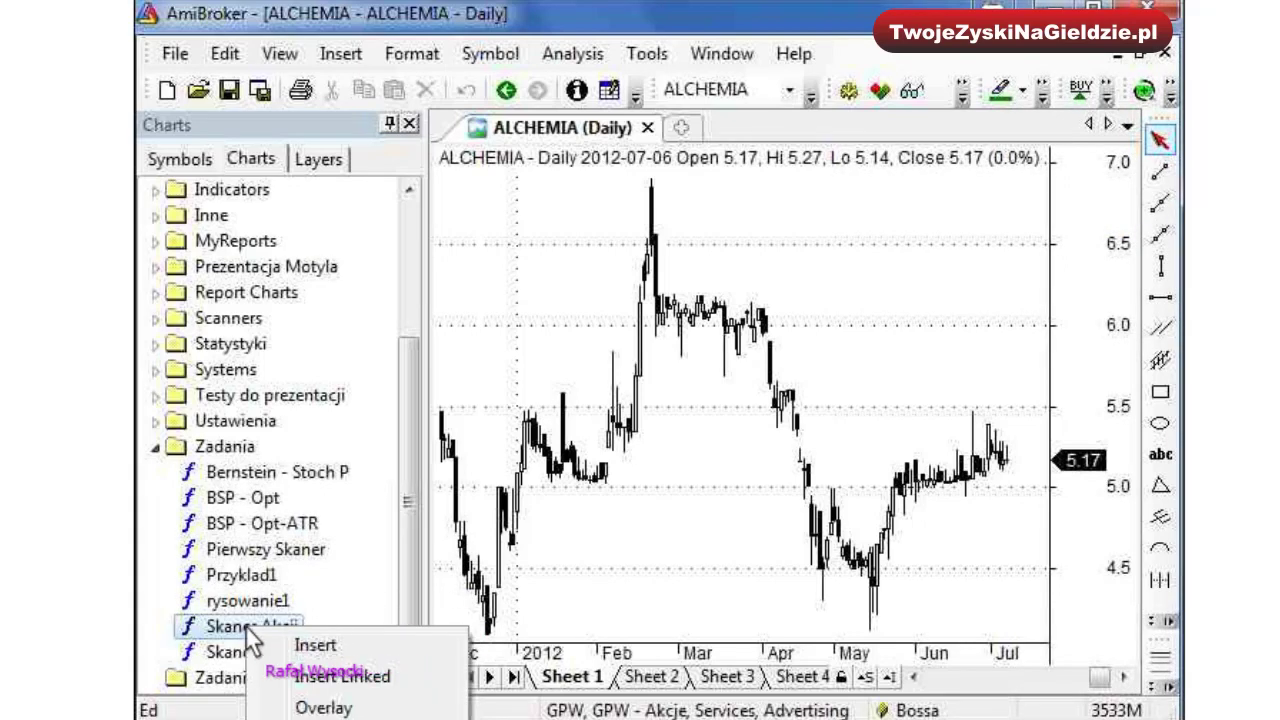
key(e)
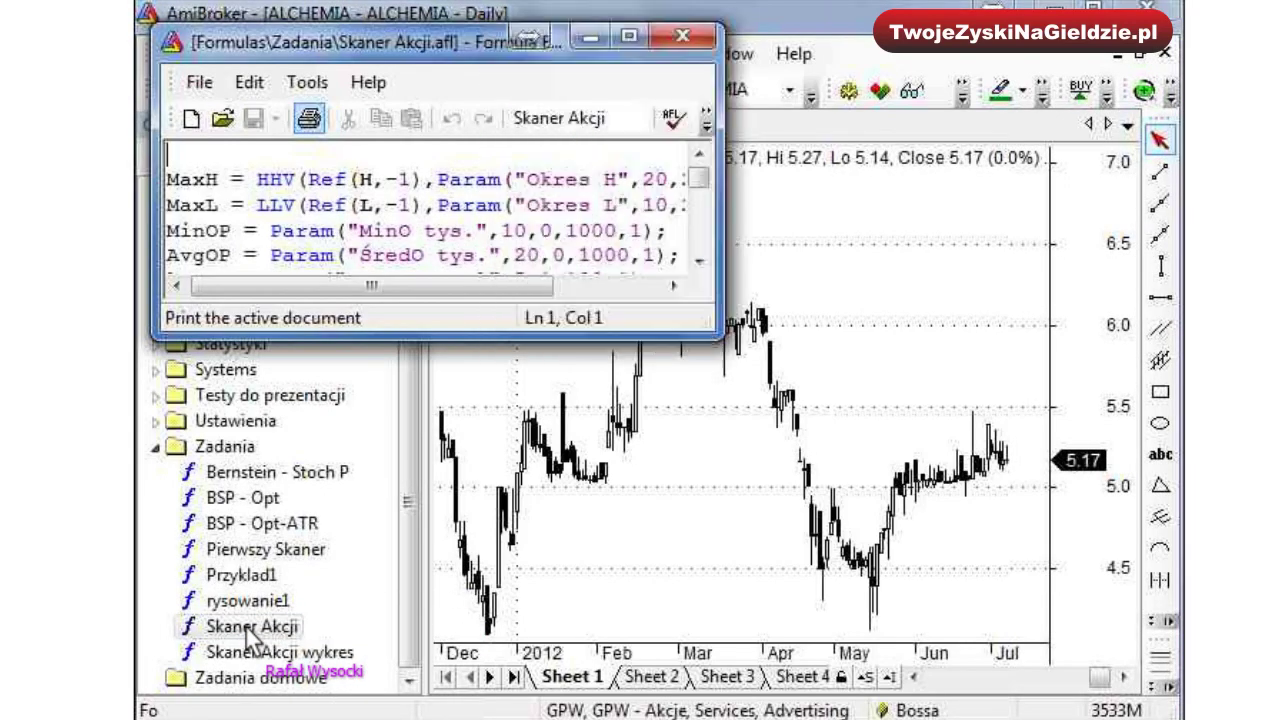
click(690, 40)
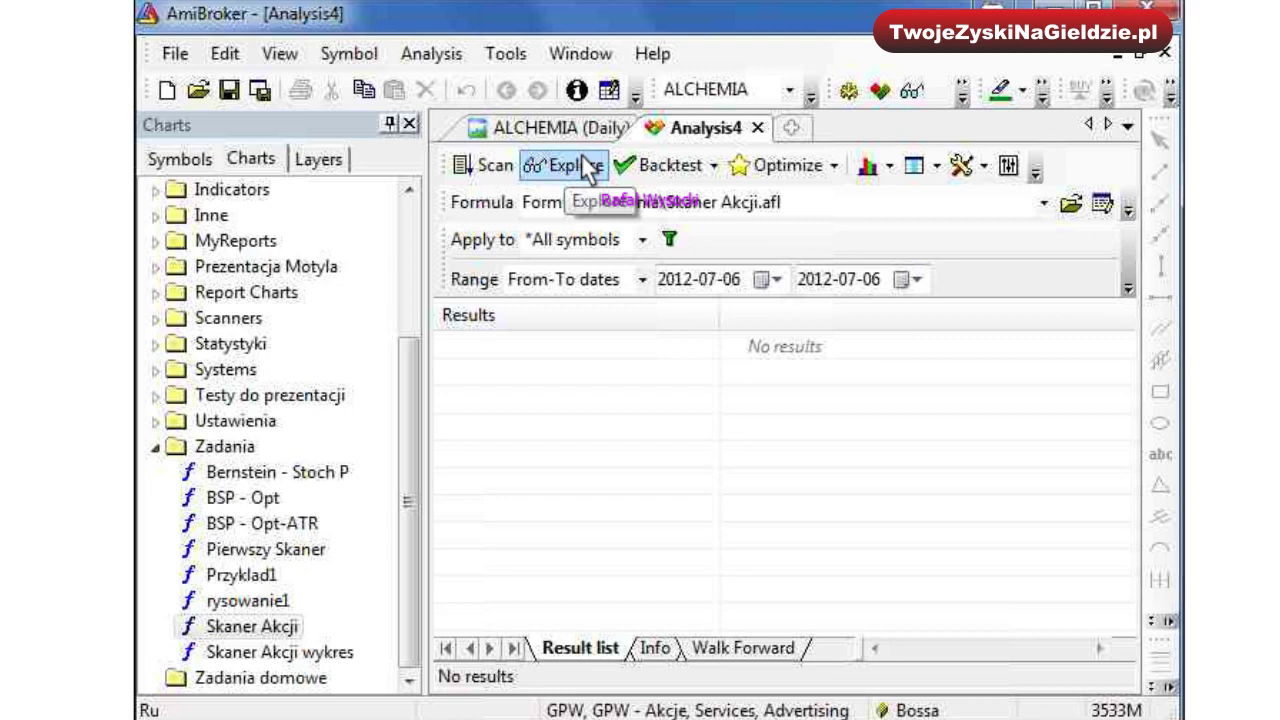
click(584, 165)
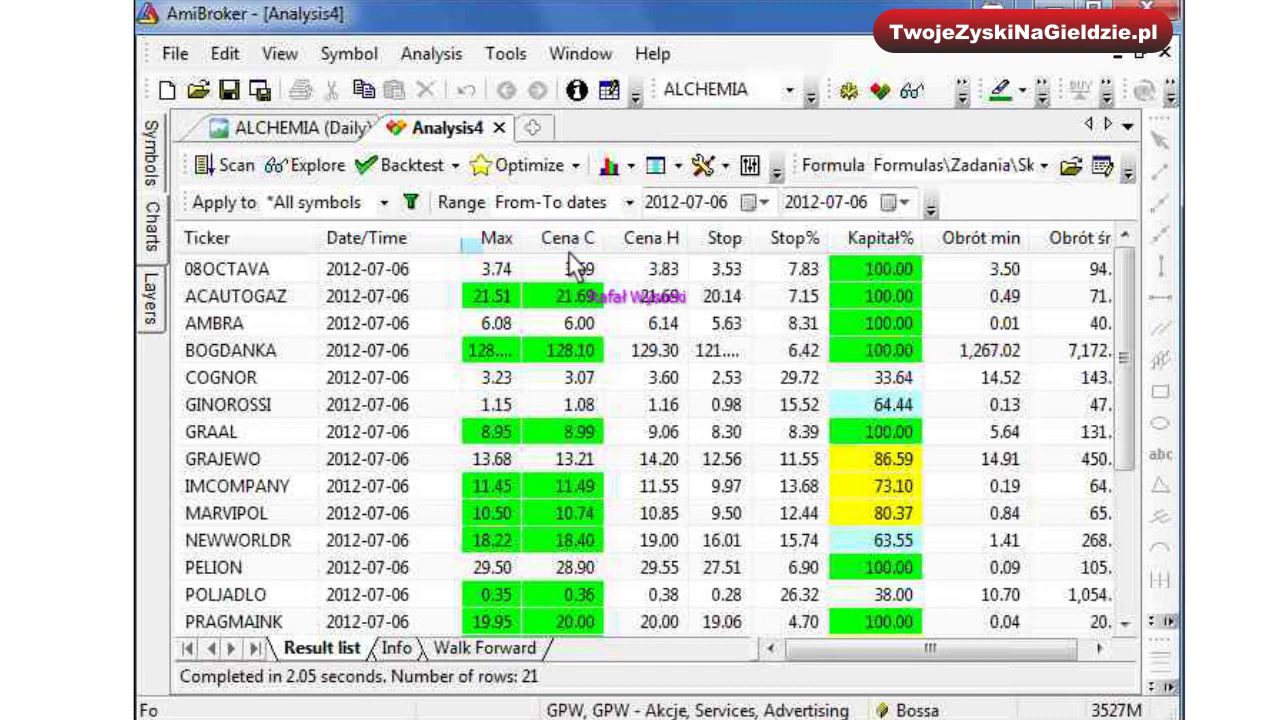
Step: Examine the Skaner Akcji results by column, comparing Max, Cena C, Stop, Kapitał% and the Obrót turnover values across several tickers
click(497, 272)
click(503, 323)
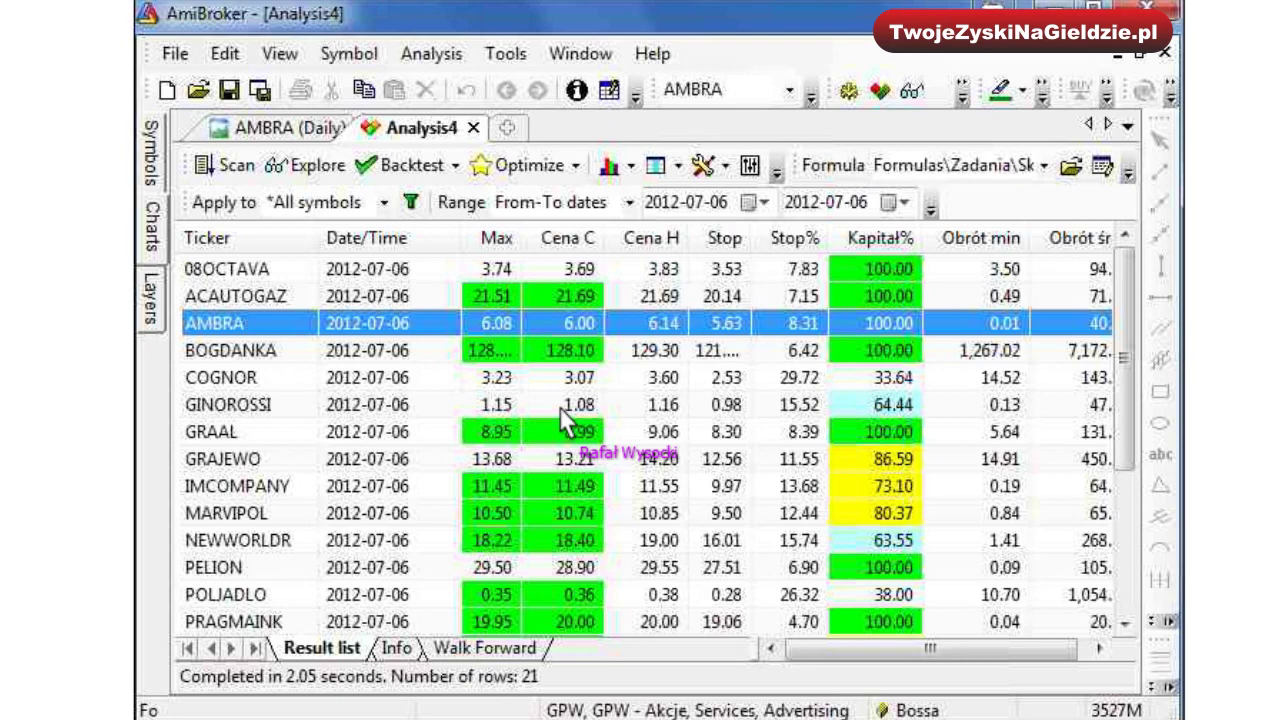
click(575, 299)
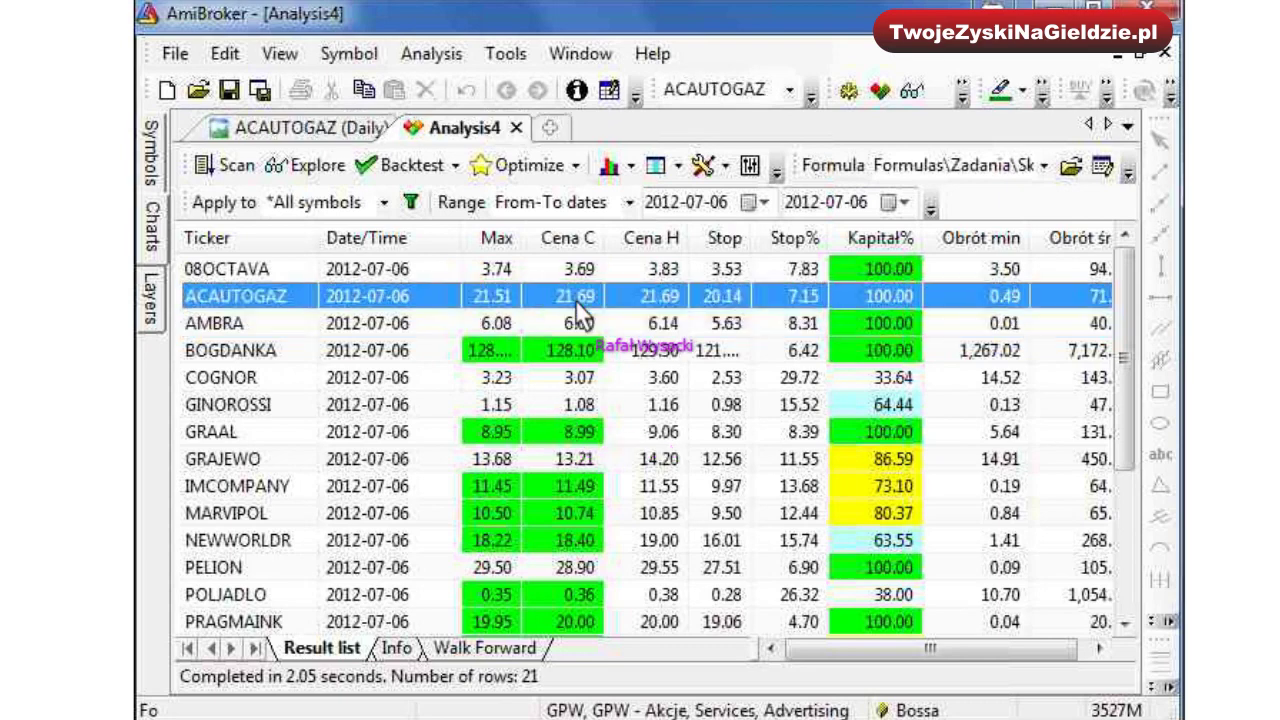
click(580, 378)
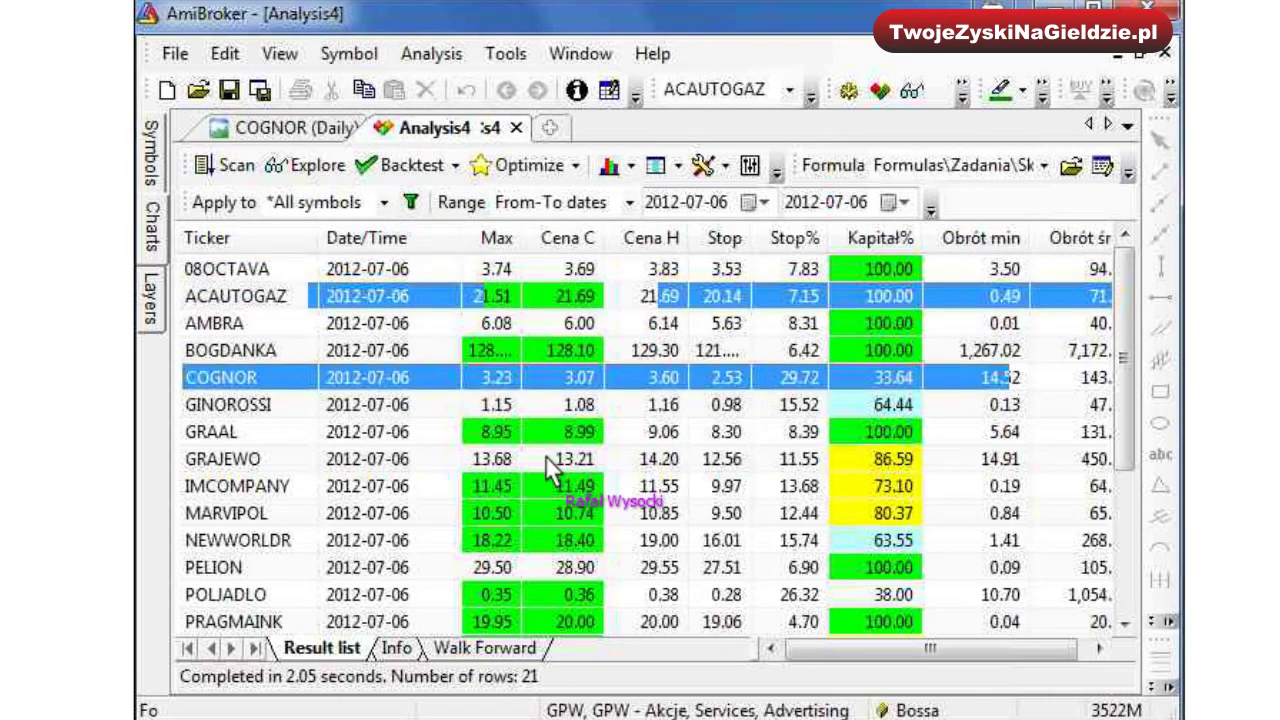
drag(846, 648, 857, 655)
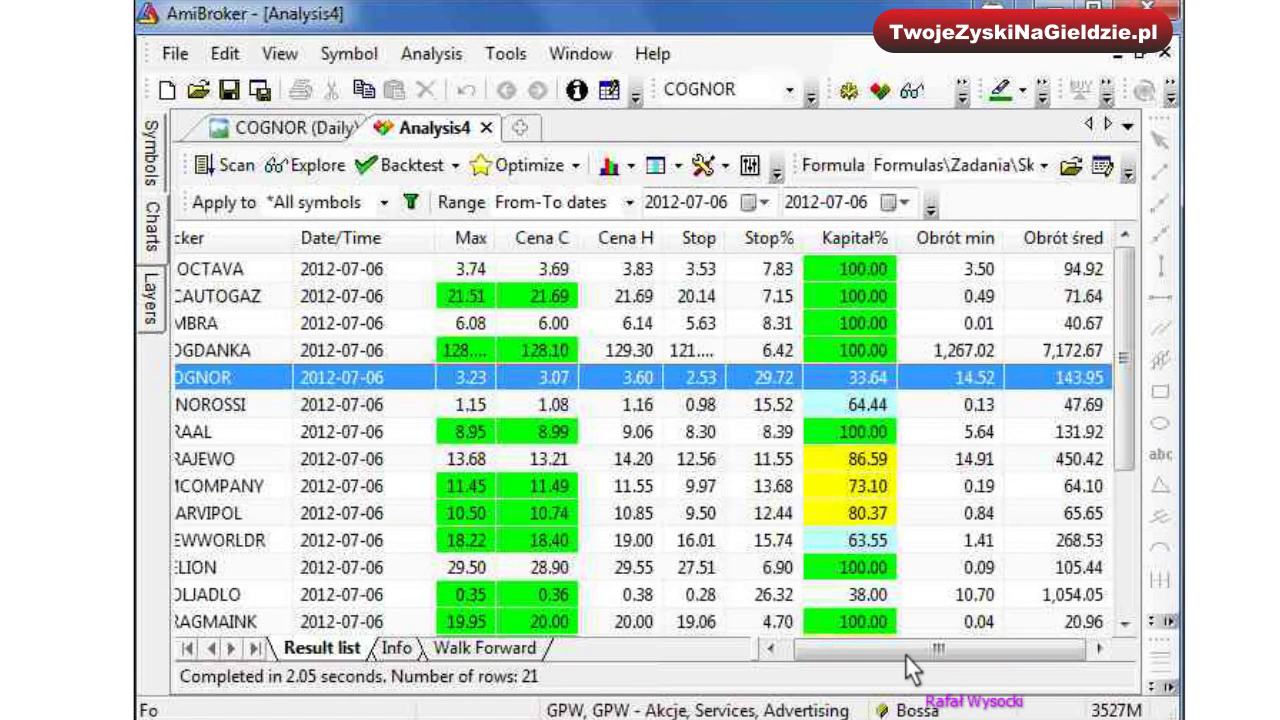
click(708, 269)
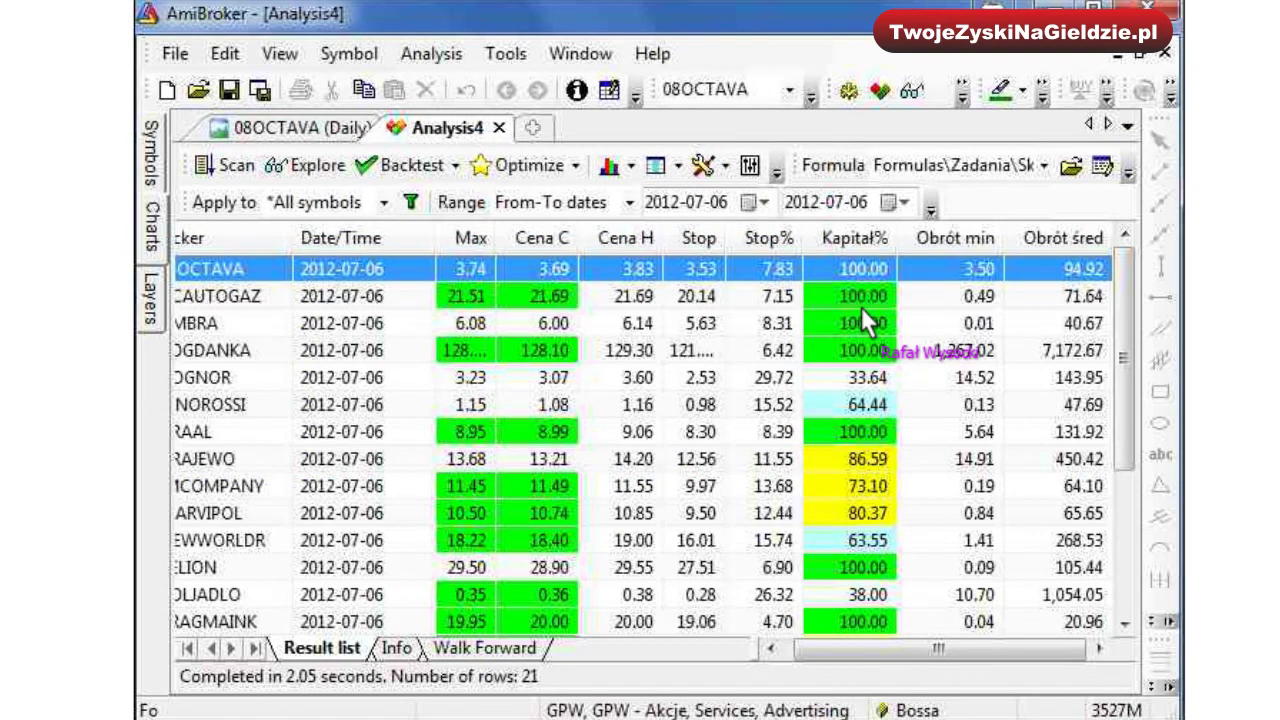
click(972, 351)
click(1030, 296)
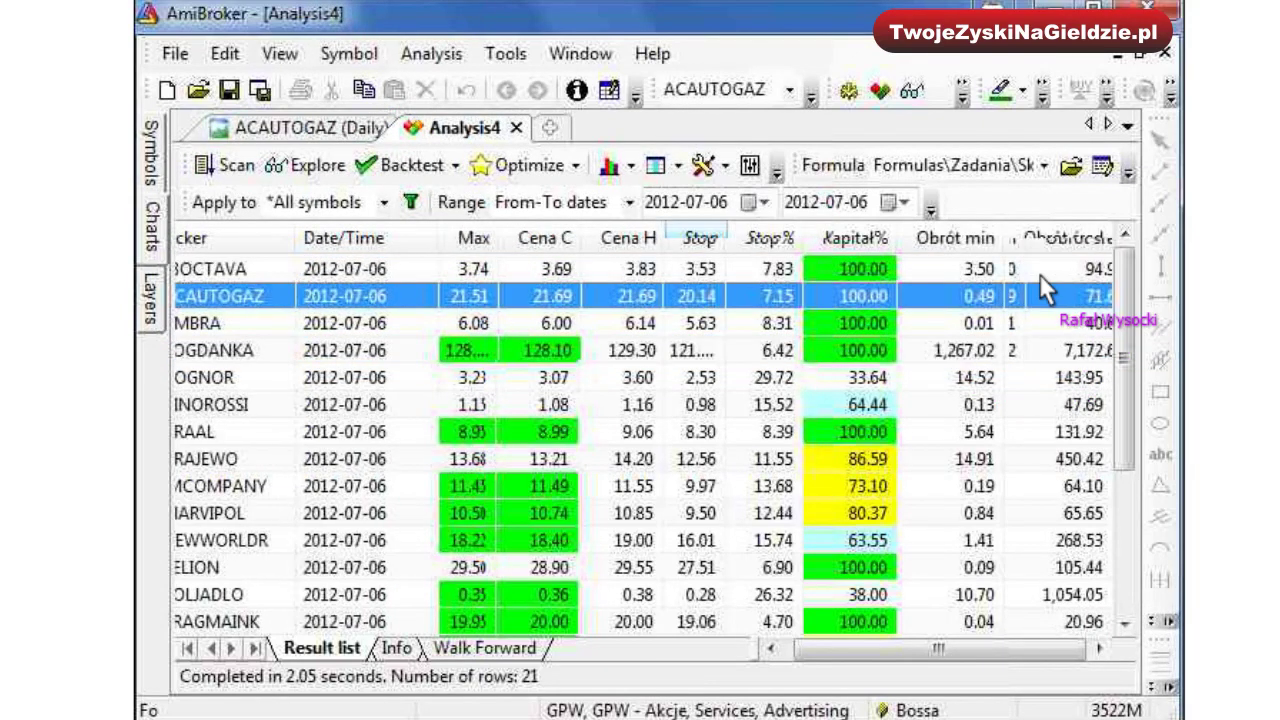
Step: In the Skaner Akcji parameters, set MinO tys. to 10 and ŚredO tys. to 20
click(750, 166)
click(865, 255)
click(862, 238)
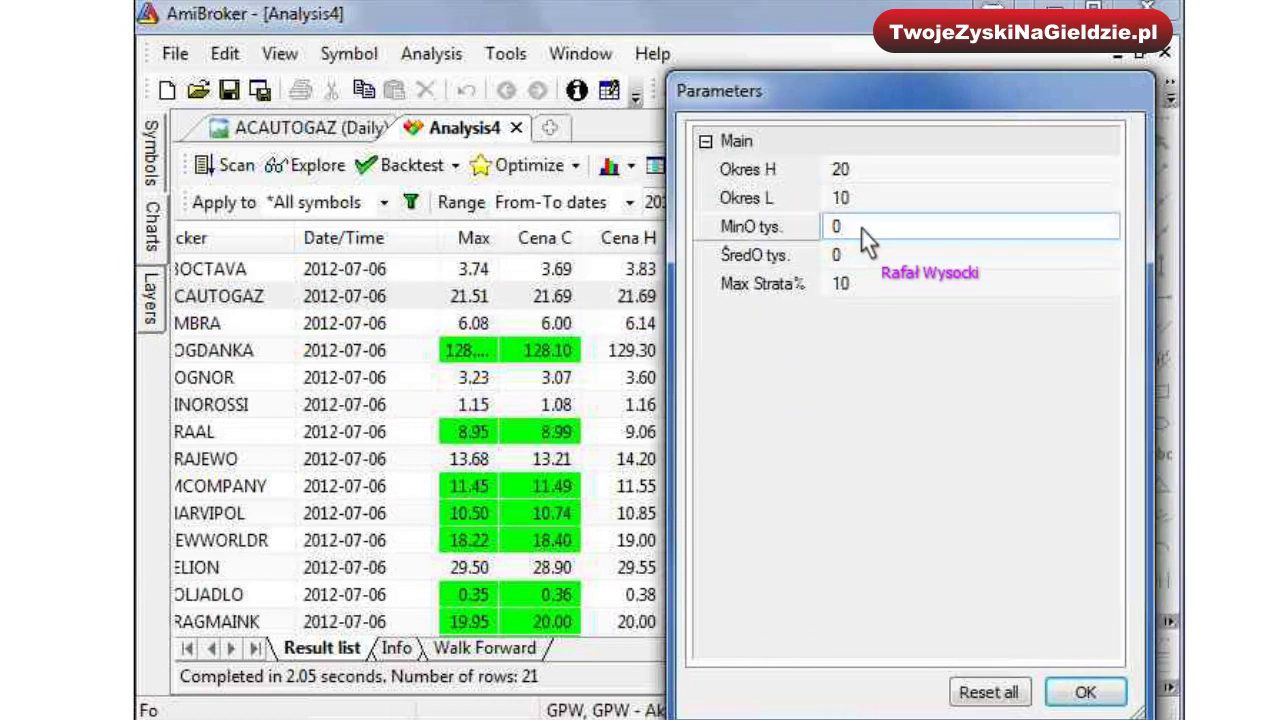
key(BackSpace)
text(10)
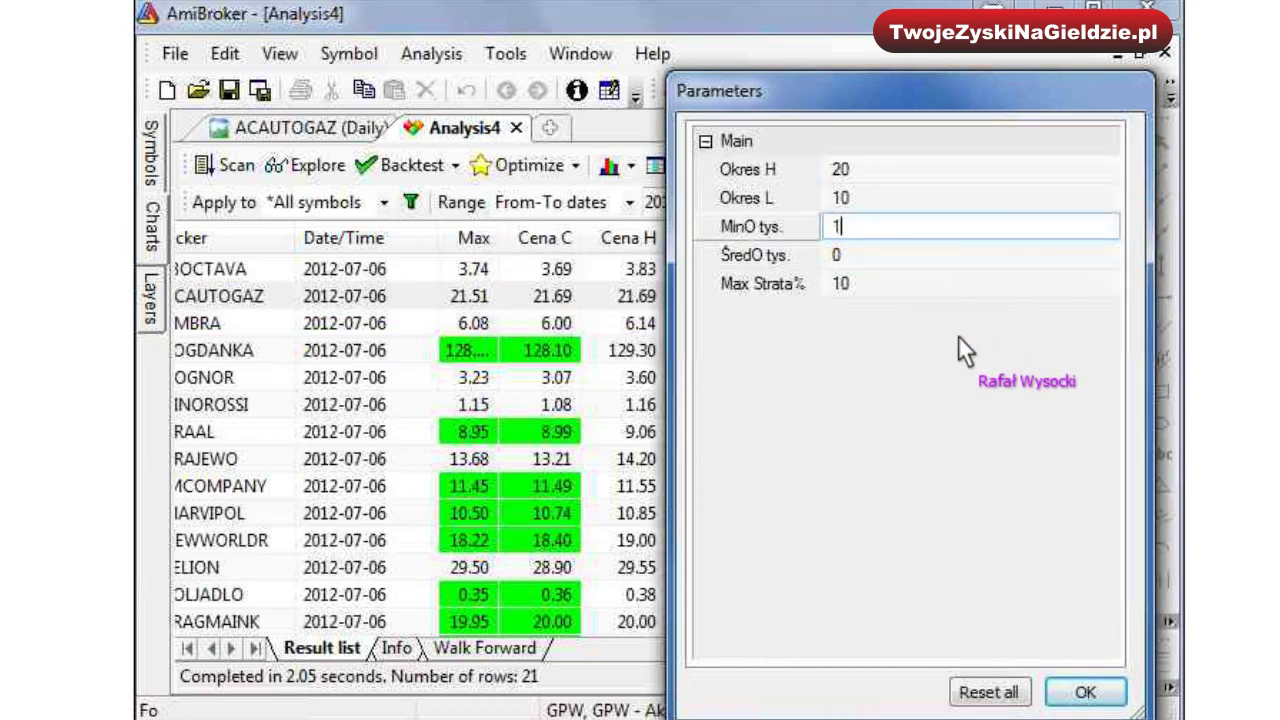
click(891, 262)
key(BackSpace)
text(20)
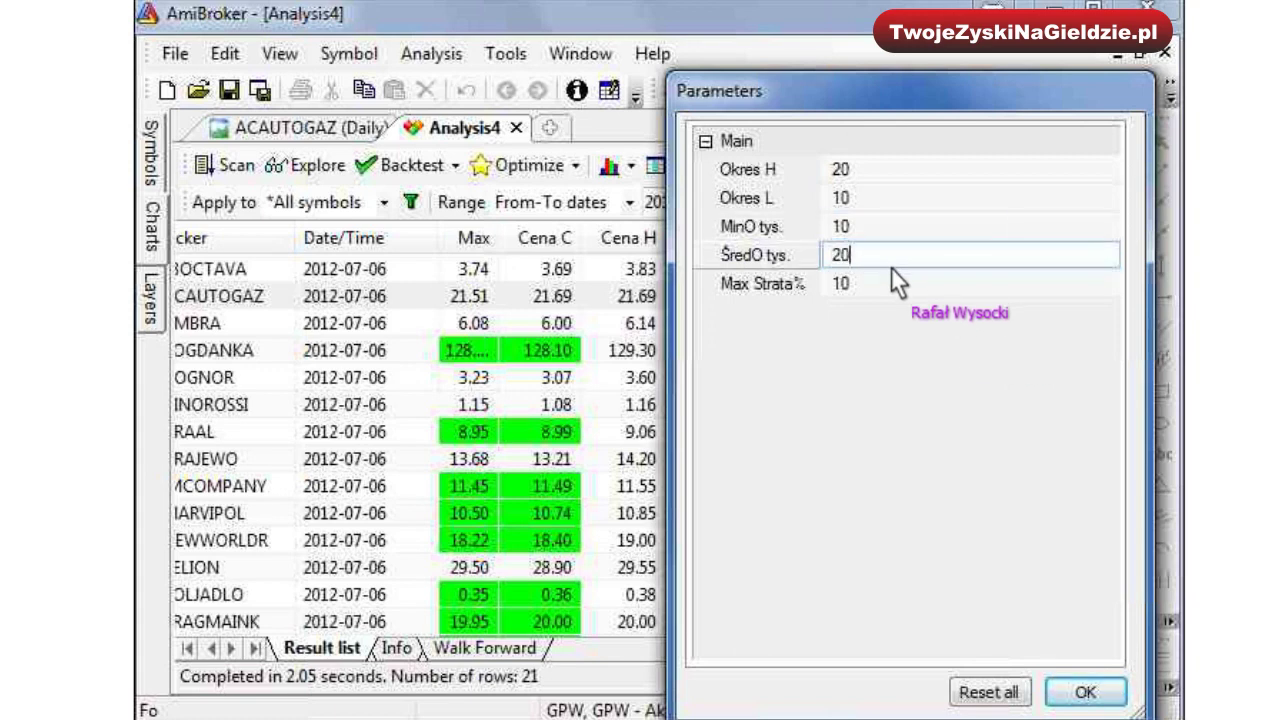
Step: Set Max Strata% to 5, accept the parameters and rerun the Skaner Akcji exploration
click(872, 288)
key(BackSpace)
text(5)
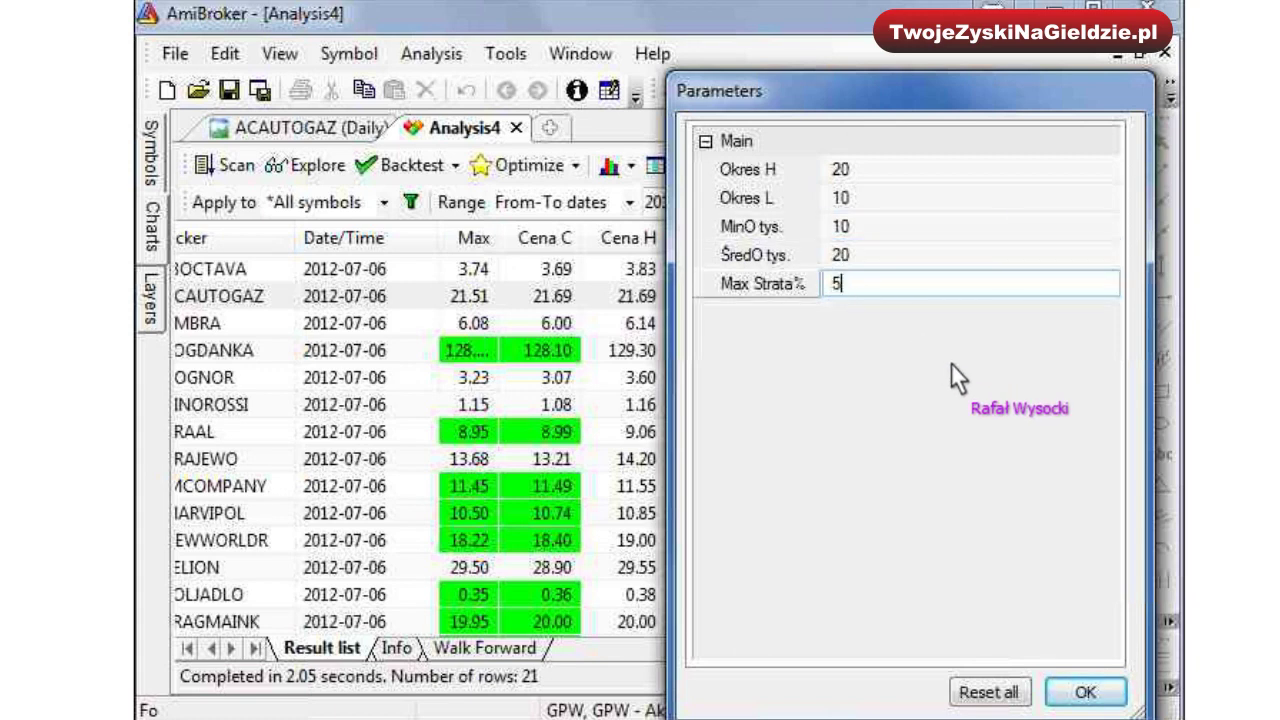
click(1082, 692)
click(312, 164)
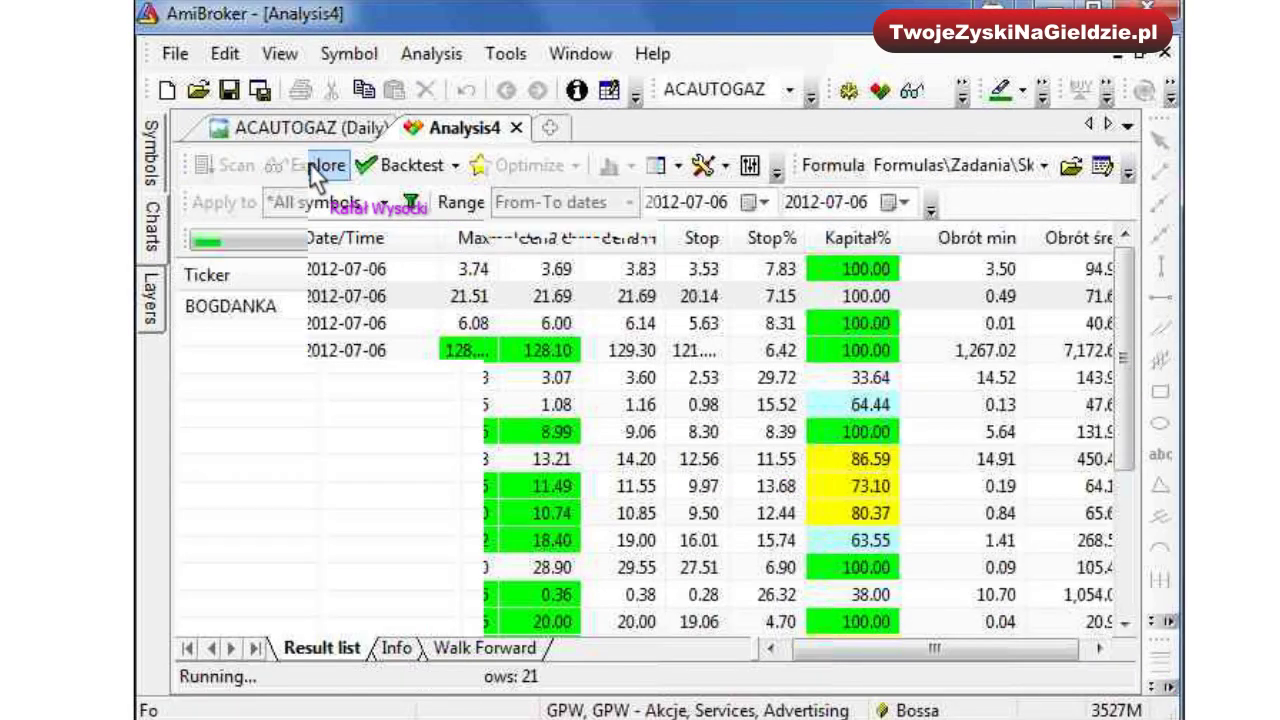